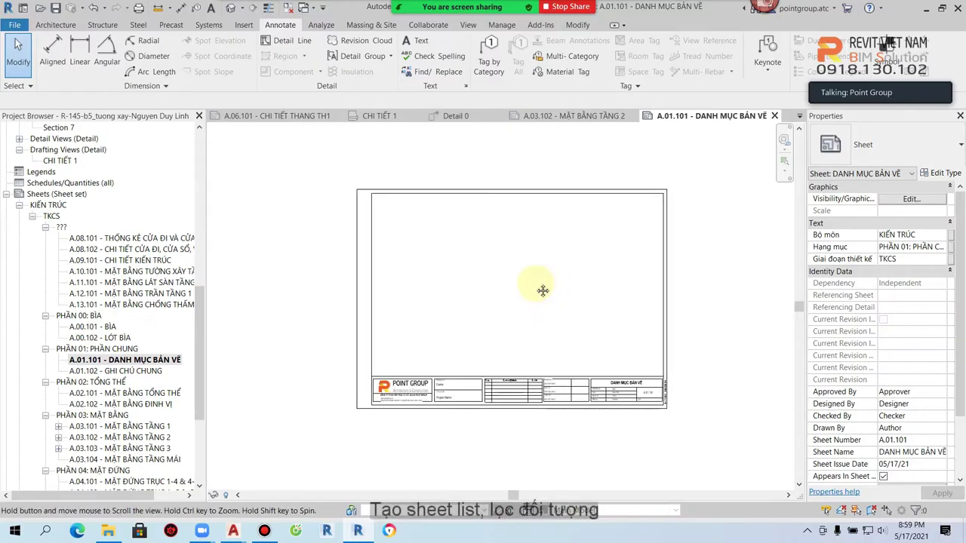
# Fit the empty sheet A.01.101 - DANH MỤC BẢN VẼ fully in view.
pyautogui.middleClick(543, 291)
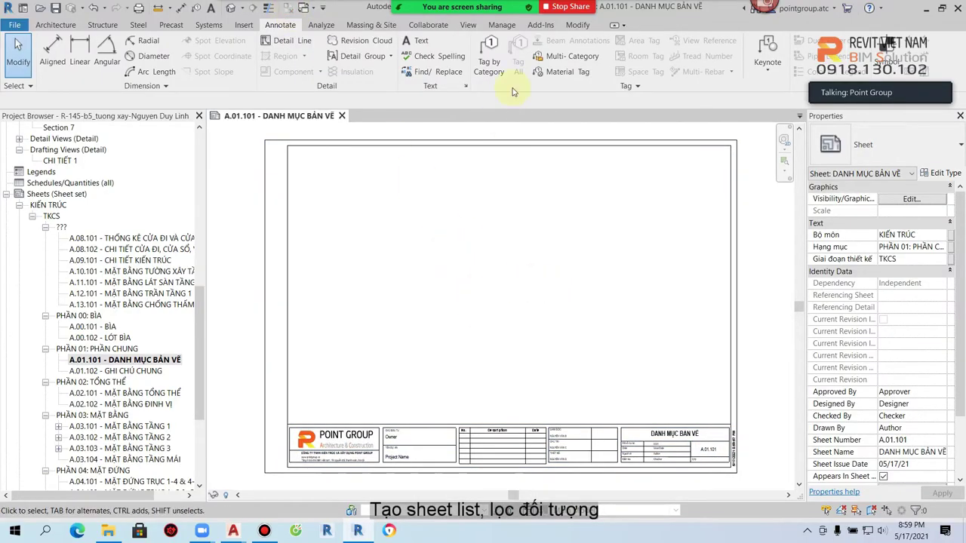
# Start a new Sheet List schedule and add the Bộ môn and Giai đoạn thiết kế fields.
pyautogui.click(468, 25)
pyautogui.click(624, 44)
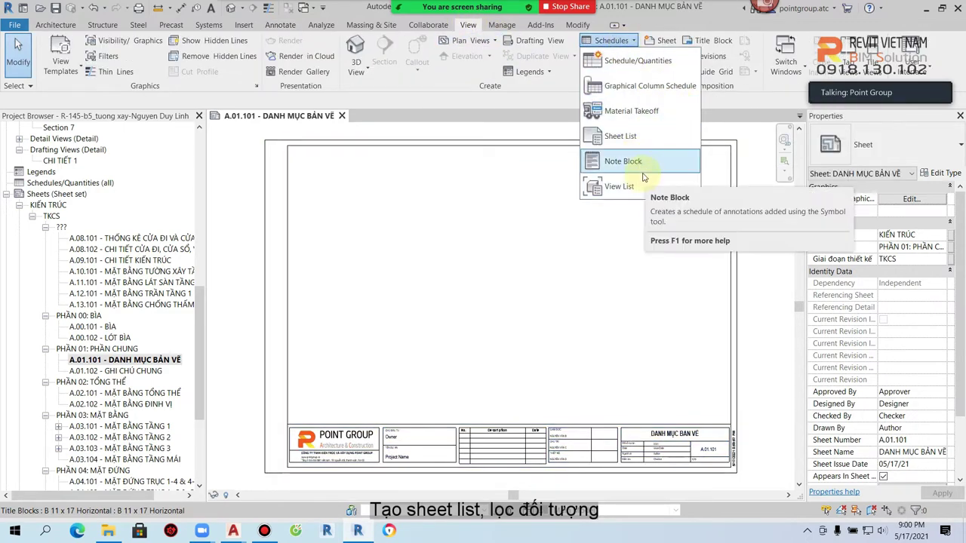
pyautogui.click(636, 139)
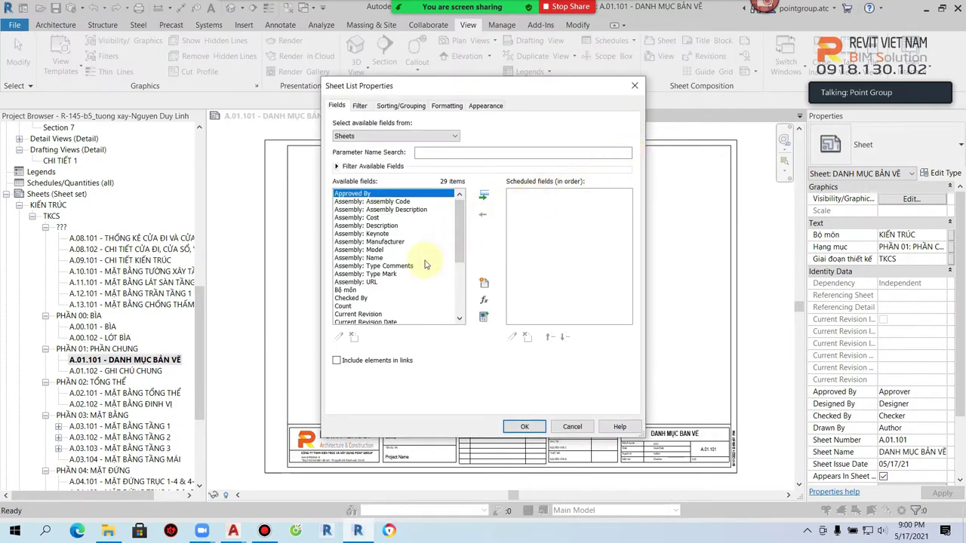
pyautogui.click(354, 290)
pyautogui.click(484, 196)
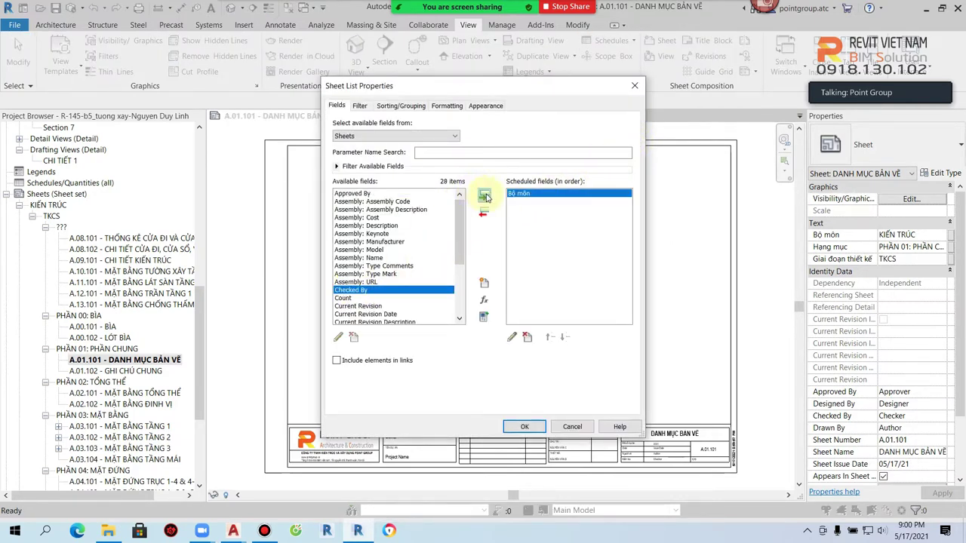
pyautogui.scroll(-3, 386, 291)
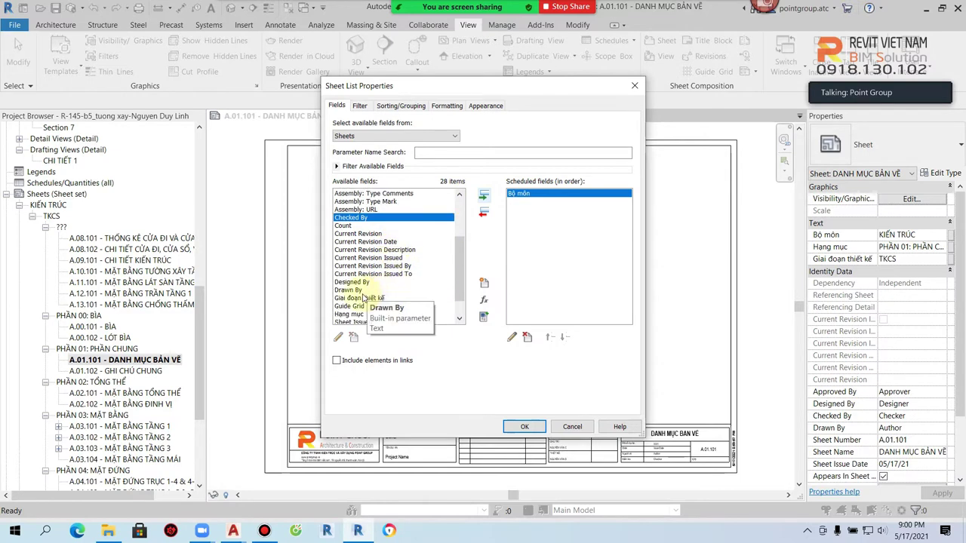
pyautogui.click(370, 299)
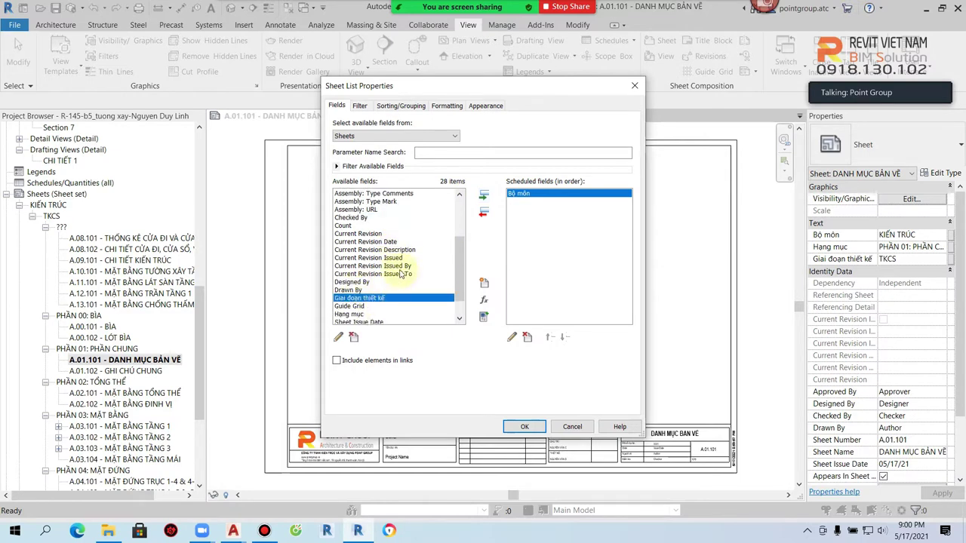
pyautogui.click(483, 198)
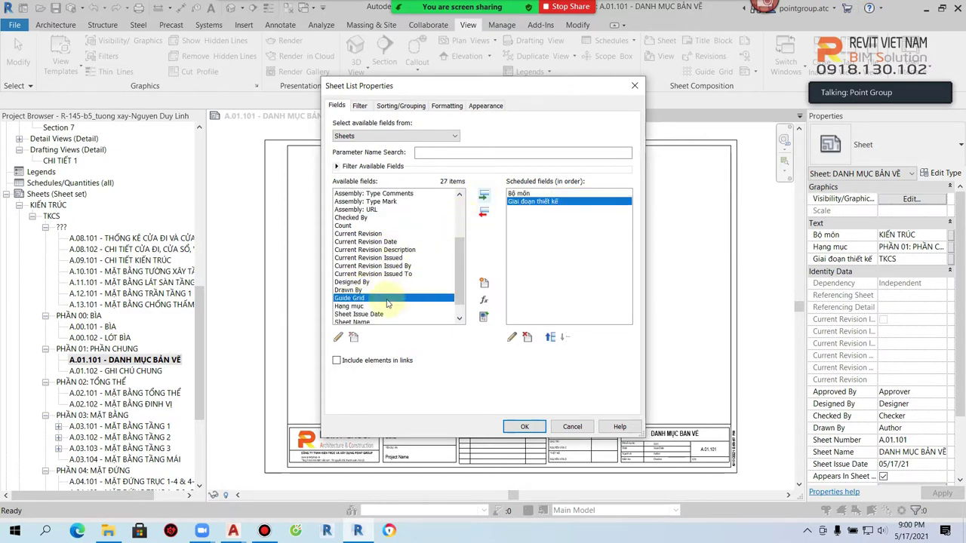
# Add Hạng mục, Sheet Name and Sheet Number, placing Sheet Number before Sheet Name.
pyautogui.click(484, 195)
pyautogui.click(408, 306)
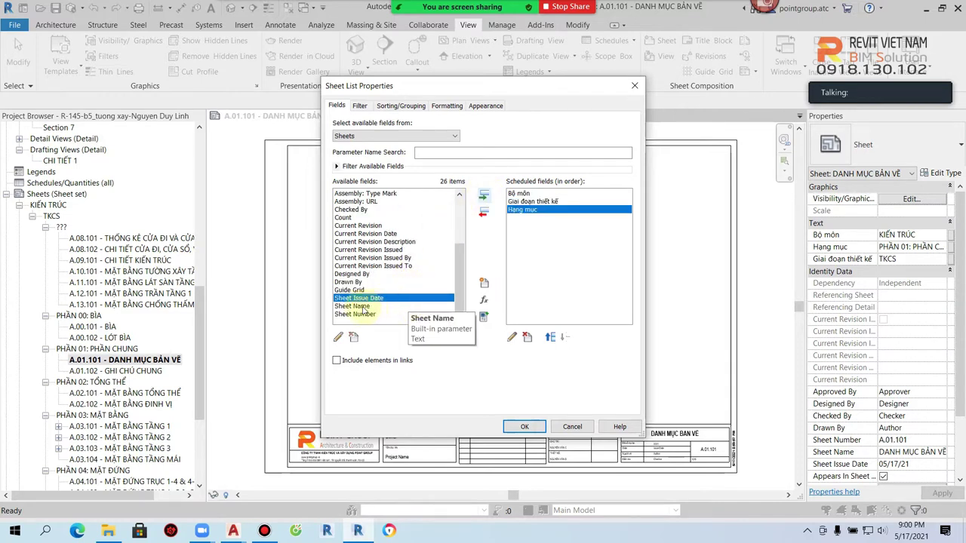
pyautogui.click(483, 196)
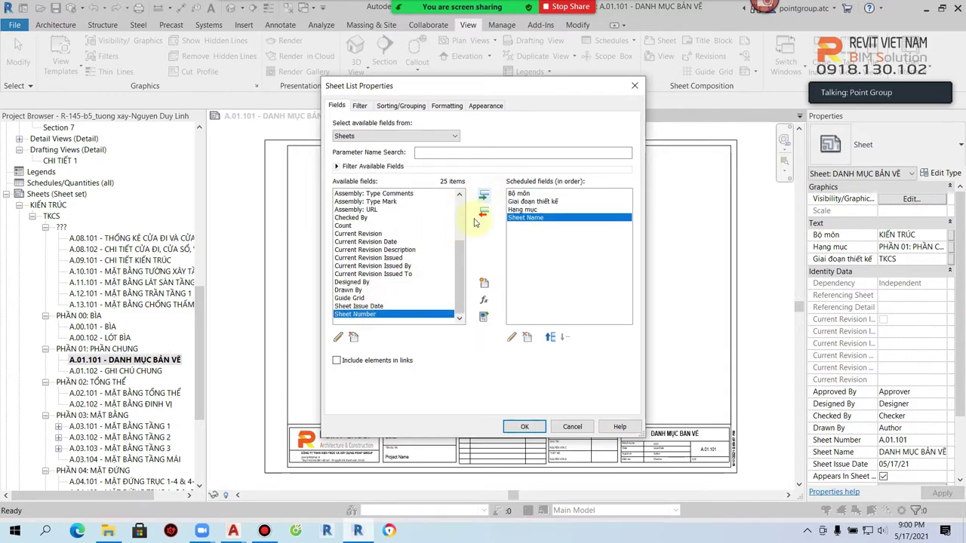
pyautogui.click(484, 196)
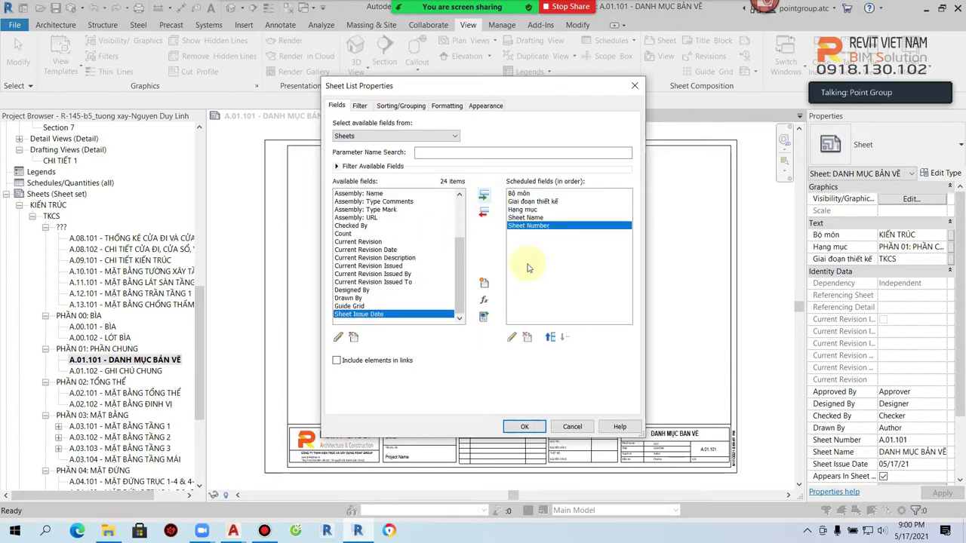
pyautogui.click(551, 339)
pyautogui.click(521, 426)
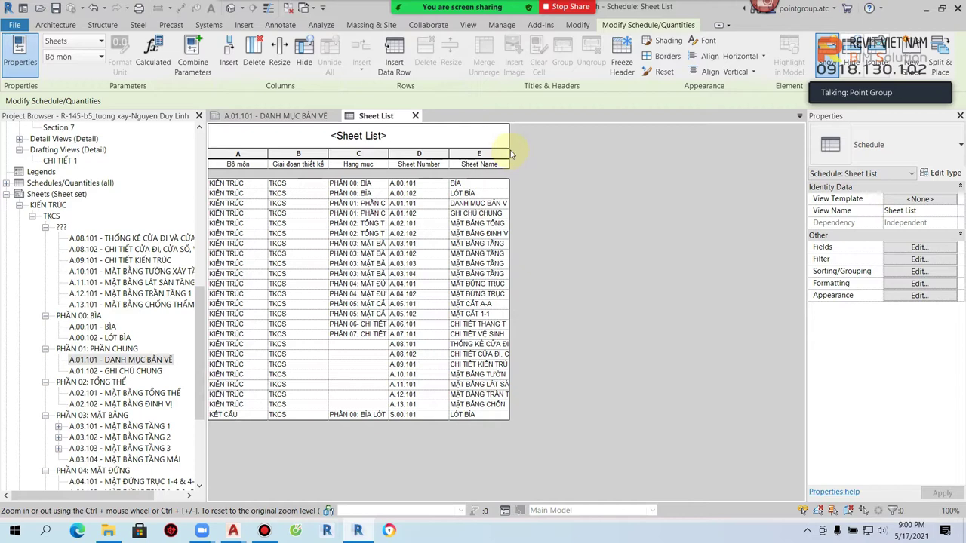
# Widen the Sheet Name, Hạng mục and Giai đoạn thiết kế columns.
pyautogui.moveTo(510, 151); pyautogui.dragTo(611, 151)
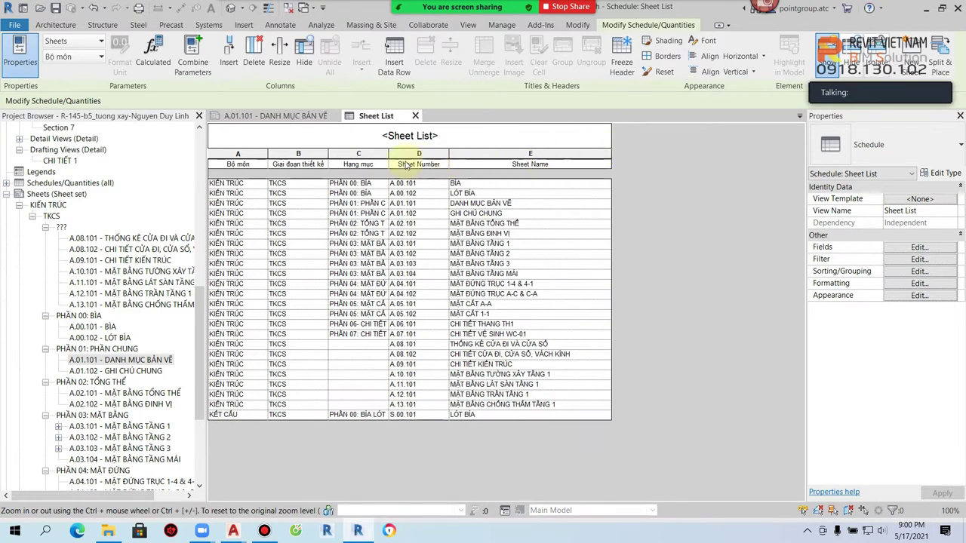
pyautogui.moveTo(388, 162); pyautogui.dragTo(427, 158)
pyautogui.moveTo(328, 155); pyautogui.dragTo(345, 155)
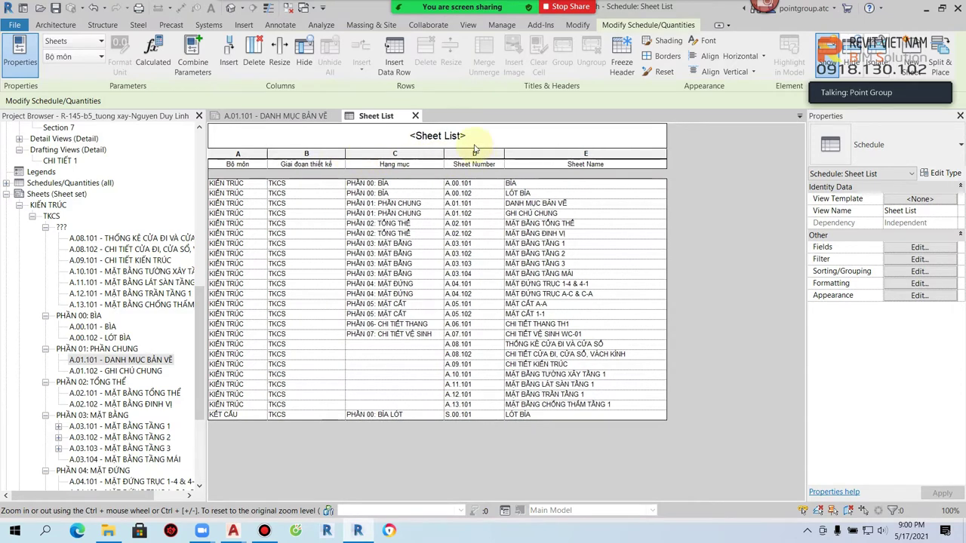
# Retitle the schedule DANH MỤC BẢN VẼ and go back to sheet A.01.101.
pyautogui.click(488, 143)
pyautogui.write('DANH MỤC BẢN VẼ')
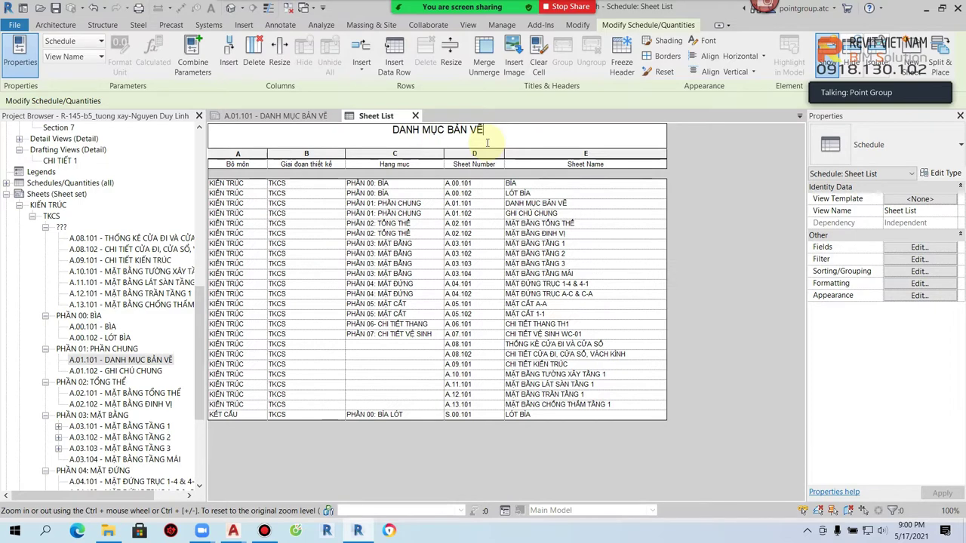
pyautogui.click(723, 300)
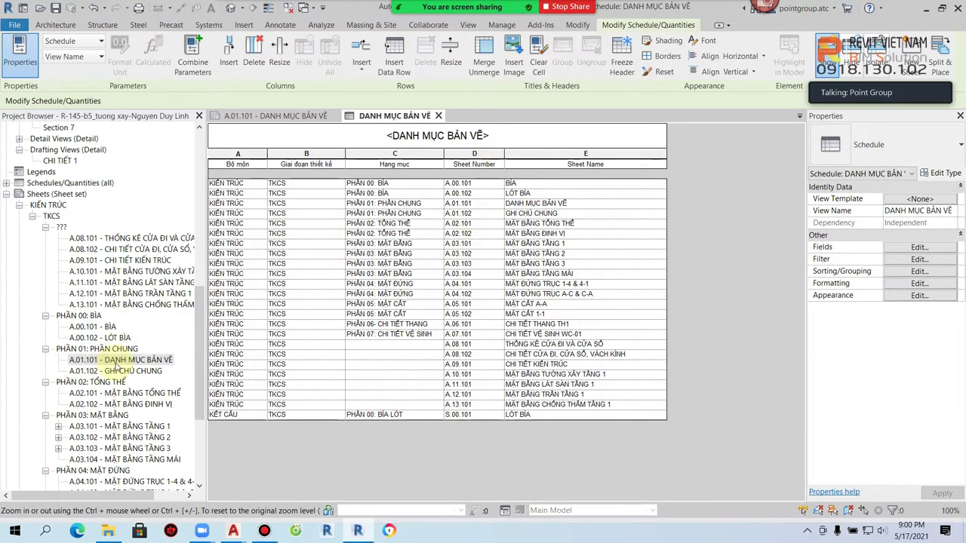
pyautogui.doubleClick(116, 361)
pyautogui.click(7, 183)
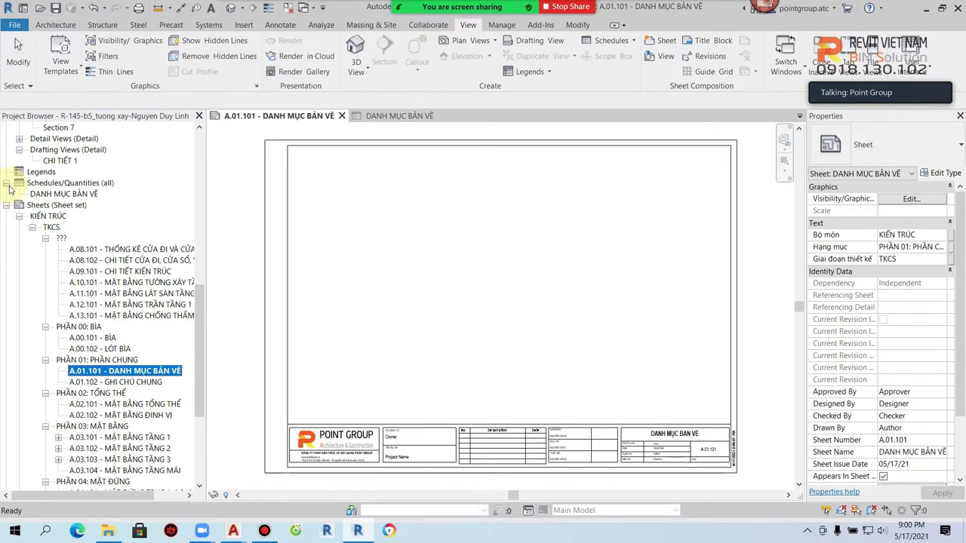
# Drag the DANH MỤC BẢN VẼ schedule from the Project Browser into sheet A.01.101's title block.
pyautogui.moveTo(65, 194); pyautogui.dragTo(453, 281)
pyautogui.scroll(-2, 453, 281)
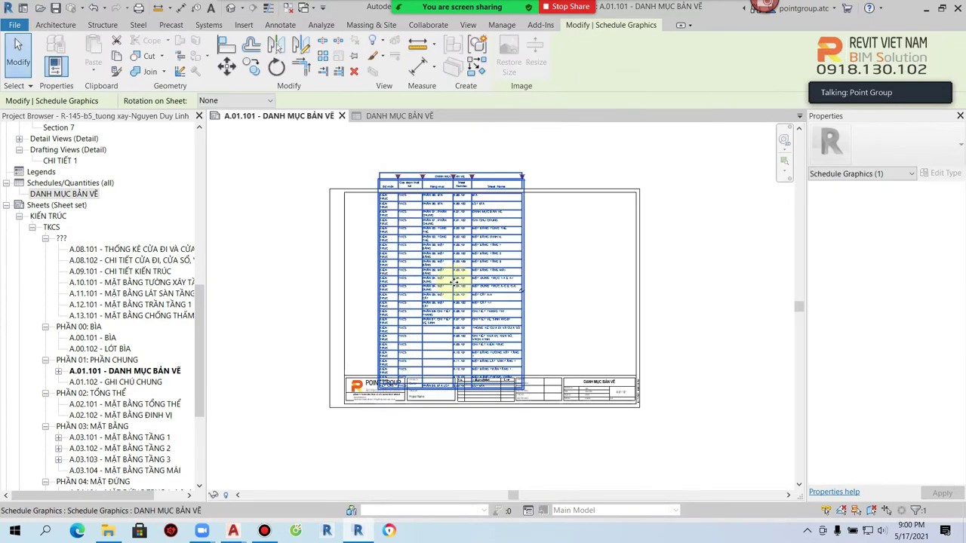
pyautogui.scroll(5, 453, 168)
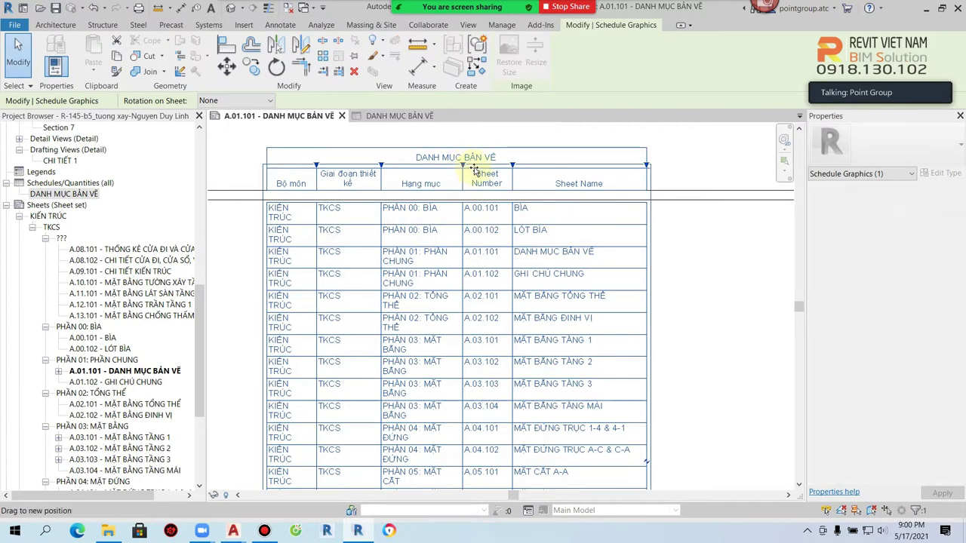
pyautogui.scroll(-4, 468, 261)
pyautogui.click(570, 328)
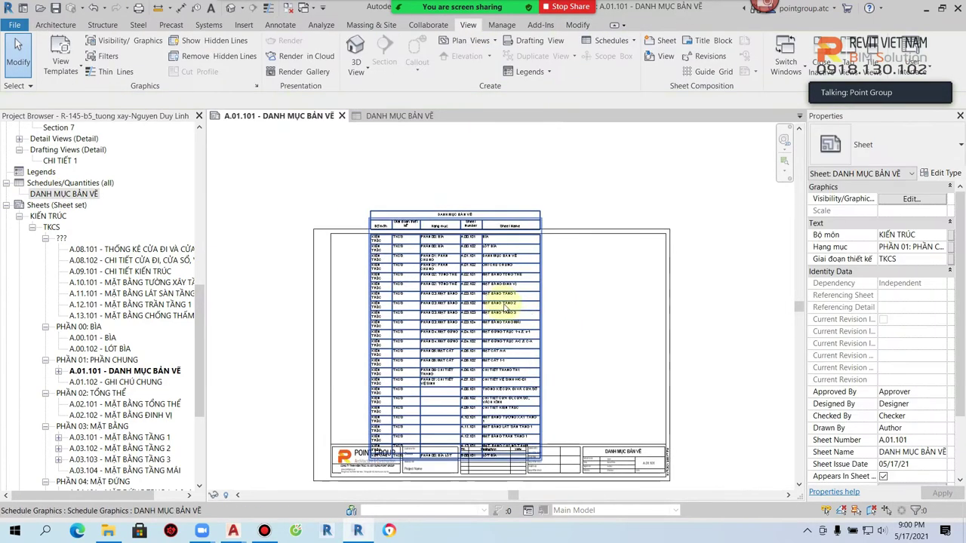
pyautogui.click(153, 250)
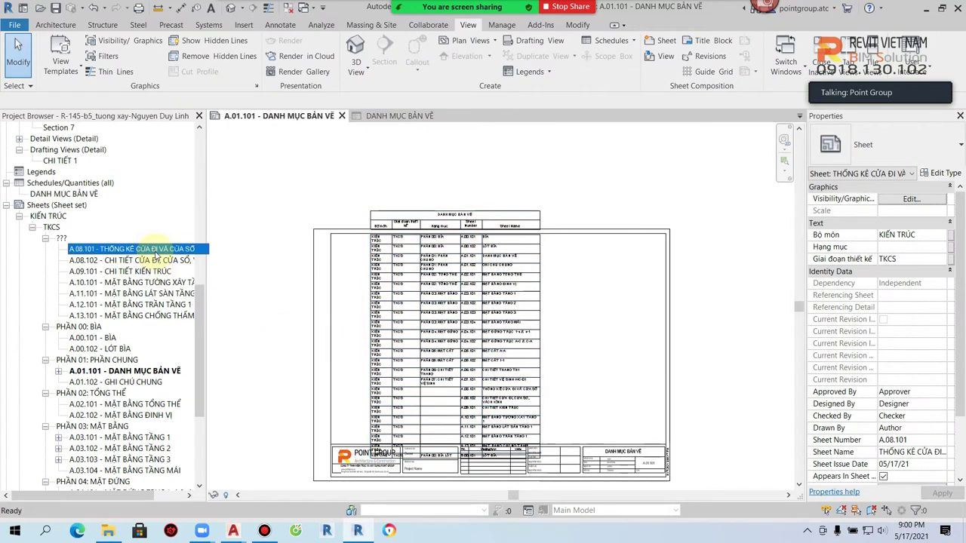
# Set Hạng mục of sheets A.08.101 and A.08.102 to PHẦN 08: CHI TIẾT CỬA.
pyautogui.click(910, 247)
pyautogui.write('PHẦN 0')
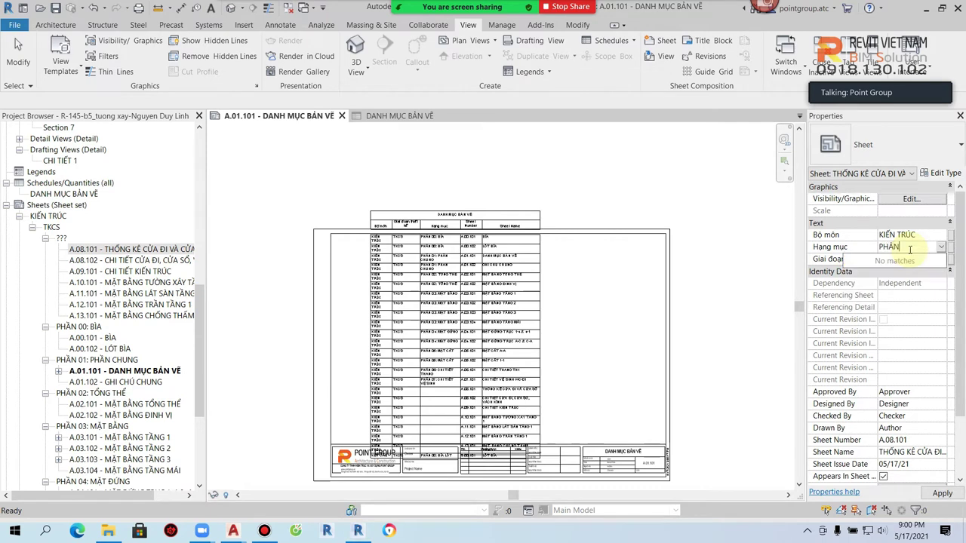
pyautogui.write('8')
pyautogui.write(': CHI TIẾT CỬA')
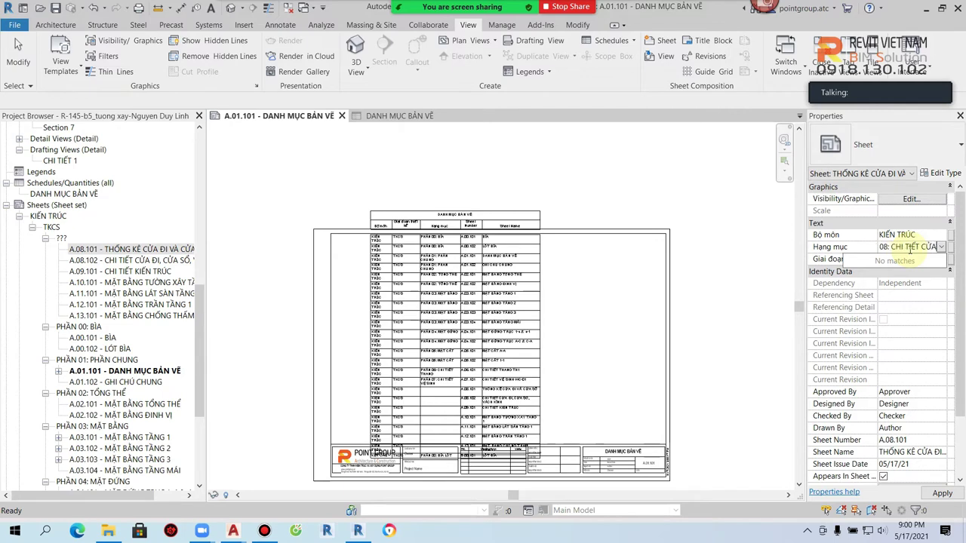
pyautogui.click(317, 303)
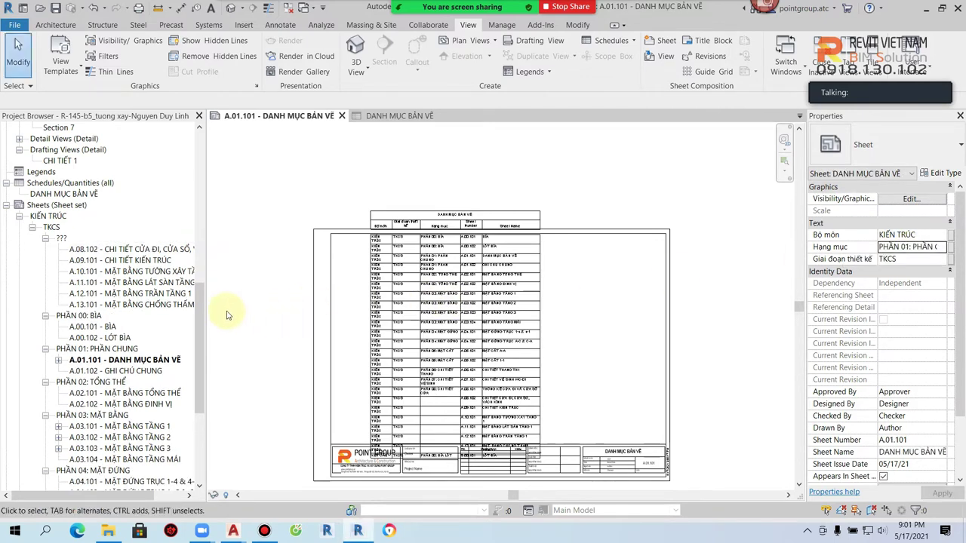
pyautogui.click(132, 249)
pyautogui.click(928, 248)
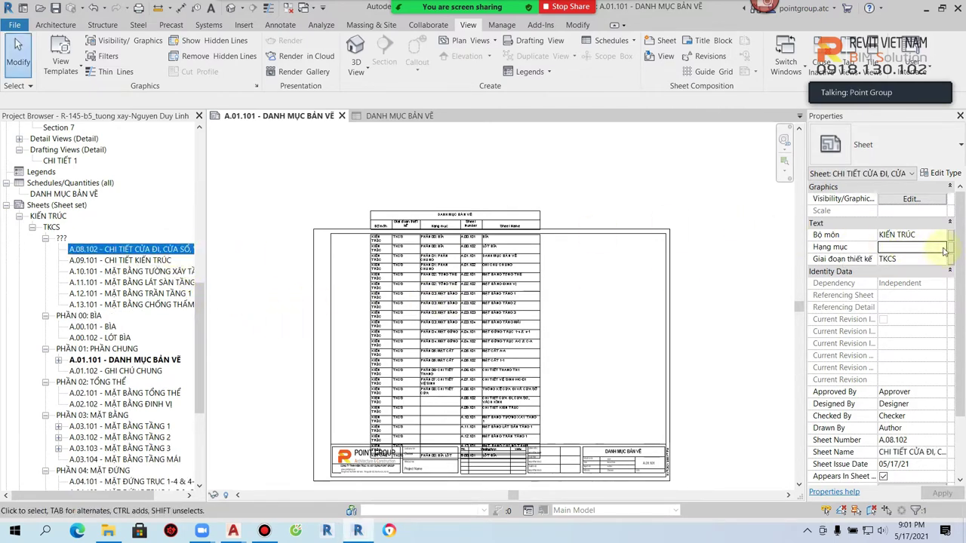
pyautogui.click(941, 248)
pyautogui.scroll(-1, 928, 300)
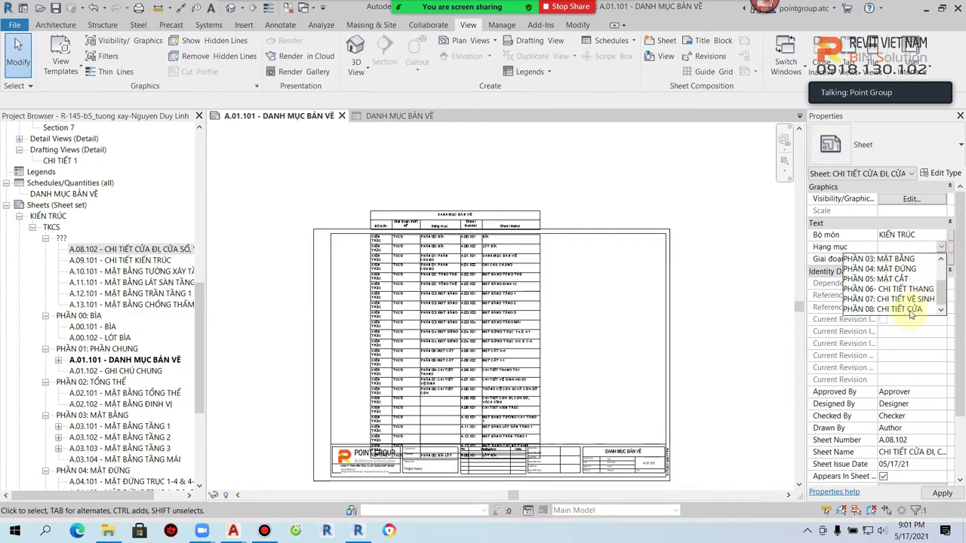
pyautogui.click(911, 310)
# Return to sheet A.01.101 and open the placed sheet list in its own schedule view.
pyautogui.scroll(-3, 146, 378)
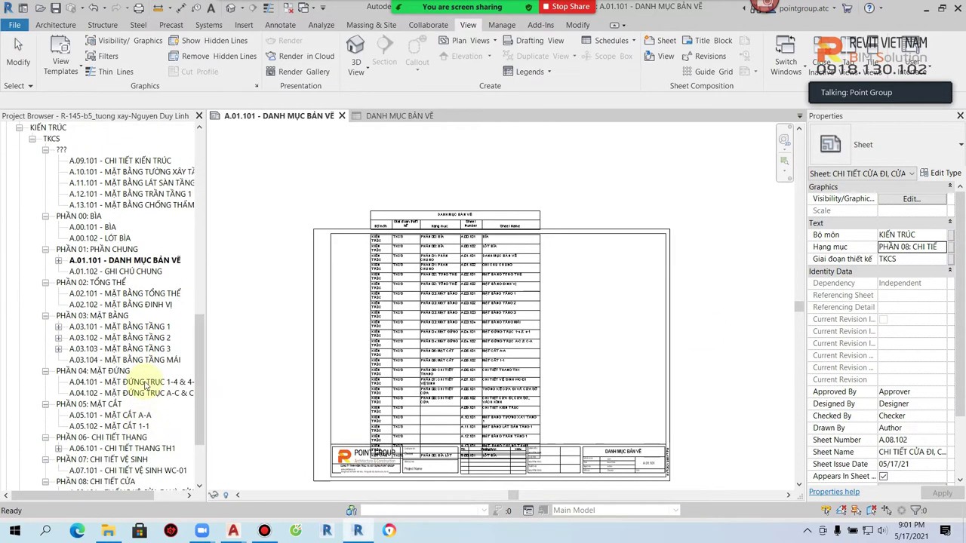
pyautogui.scroll(-3, 146, 385)
pyautogui.click(132, 426)
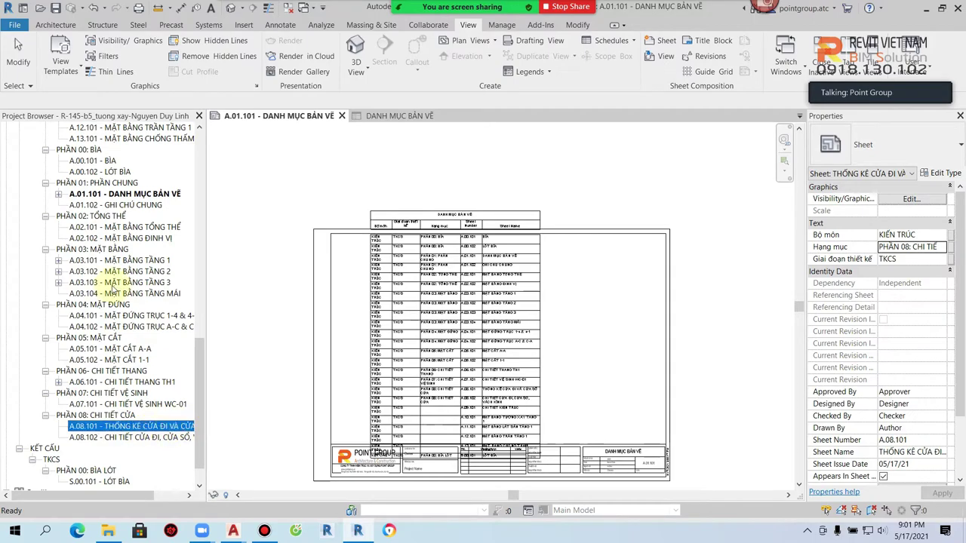
pyautogui.scroll(3, 112, 286)
pyautogui.click(185, 261)
pyautogui.scroll(2, 539, 312)
pyautogui.scroll(2, 492, 248)
pyautogui.scroll(2, 389, 449)
pyautogui.scroll(-1, 427, 457)
pyautogui.scroll(-2, 418, 370)
pyautogui.scroll(-1, 426, 373)
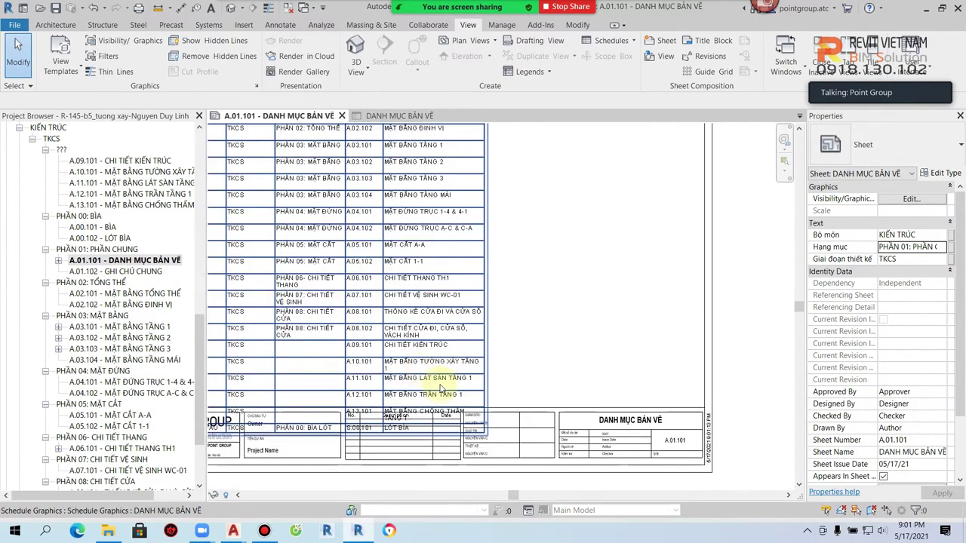
pyautogui.scroll(-2, 427, 374)
pyautogui.doubleClick(414, 218)
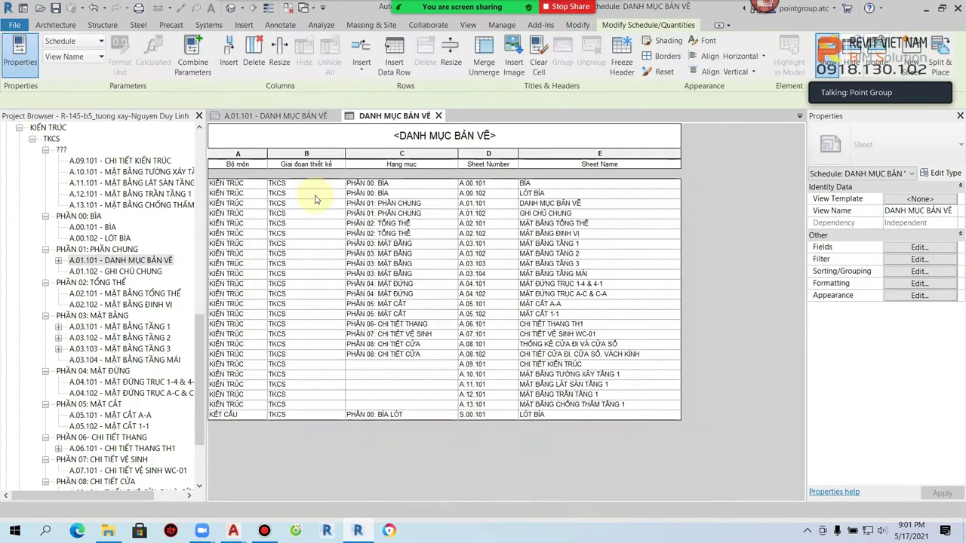
# Sort by Sheet Number, add a grand total titled TỔNG SỐ, and untick Itemize every instance.
pyautogui.click(916, 271)
pyautogui.moveTo(502, 88); pyautogui.dragTo(800, 128)
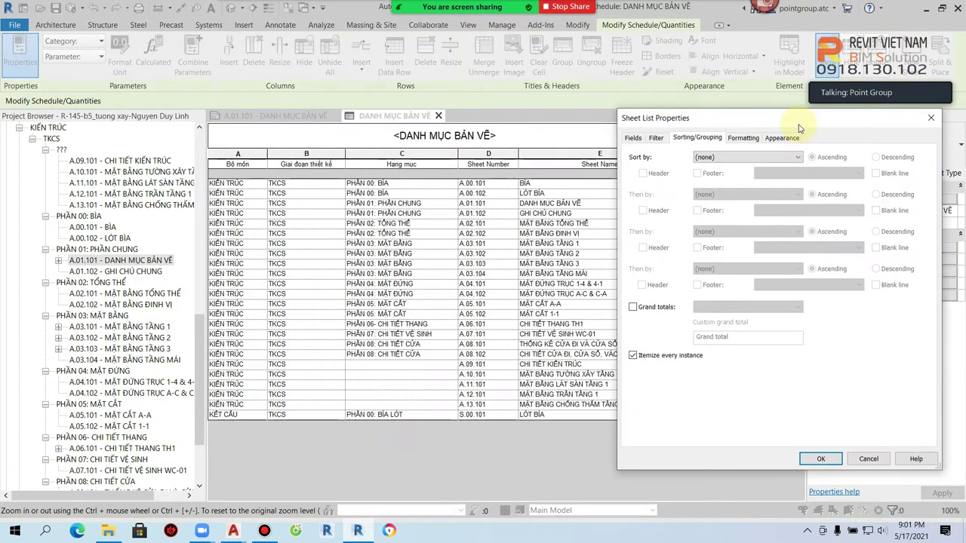
pyautogui.click(758, 158)
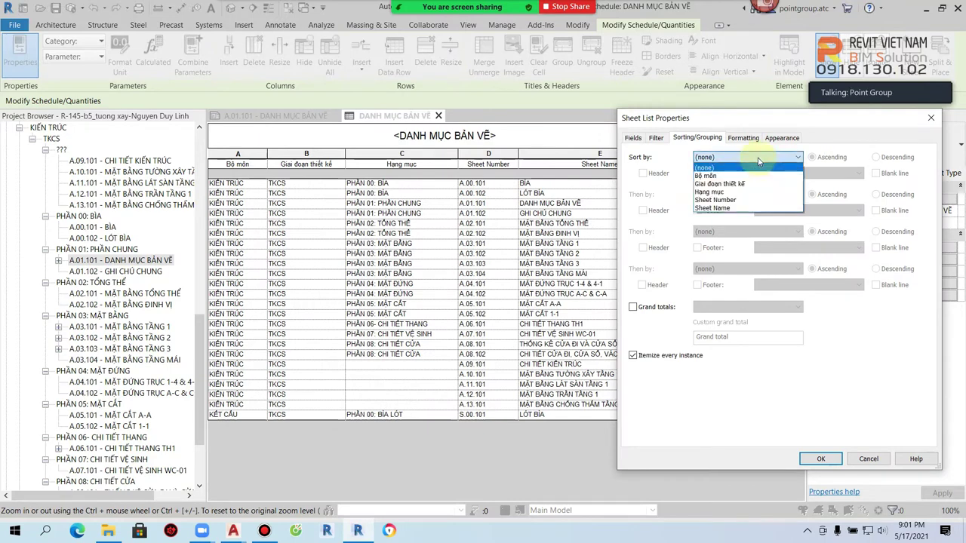
pyautogui.click(748, 201)
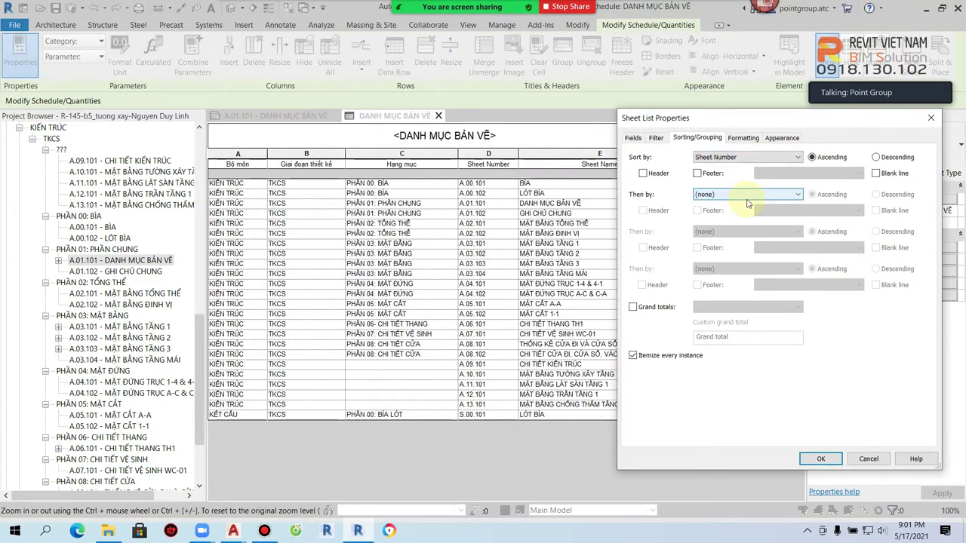
pyautogui.click(632, 307)
pyautogui.tripleClick(713, 338)
pyautogui.write('TỔN')
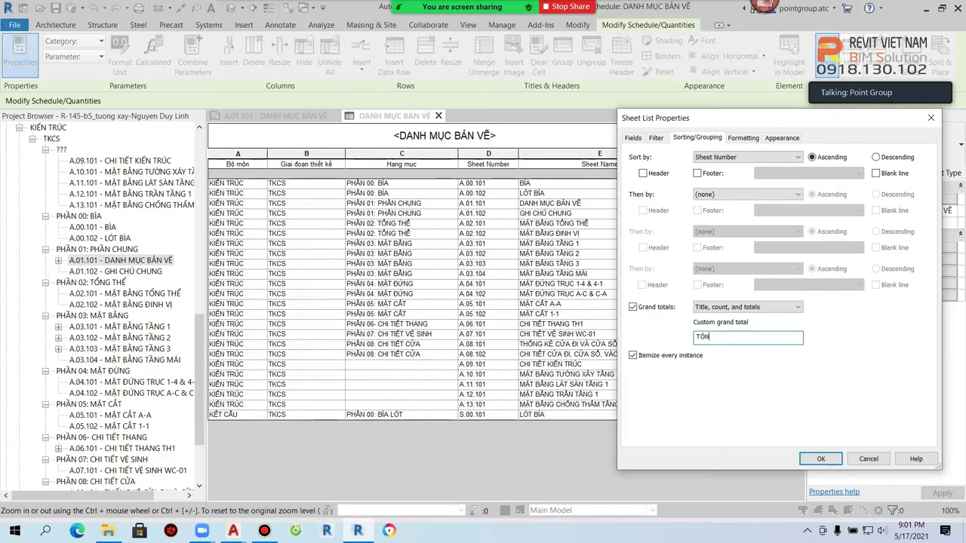
pyautogui.click(632, 356)
pyautogui.click(821, 460)
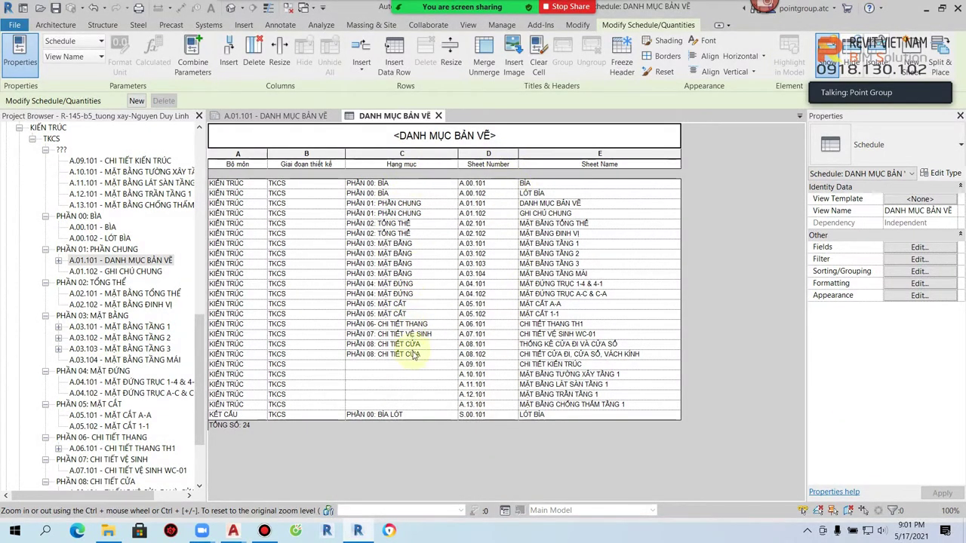
# Sort the schedule by Bộ môn and itemize every instance again so all 24 sheets show.
pyautogui.click(919, 271)
pyautogui.click(736, 157)
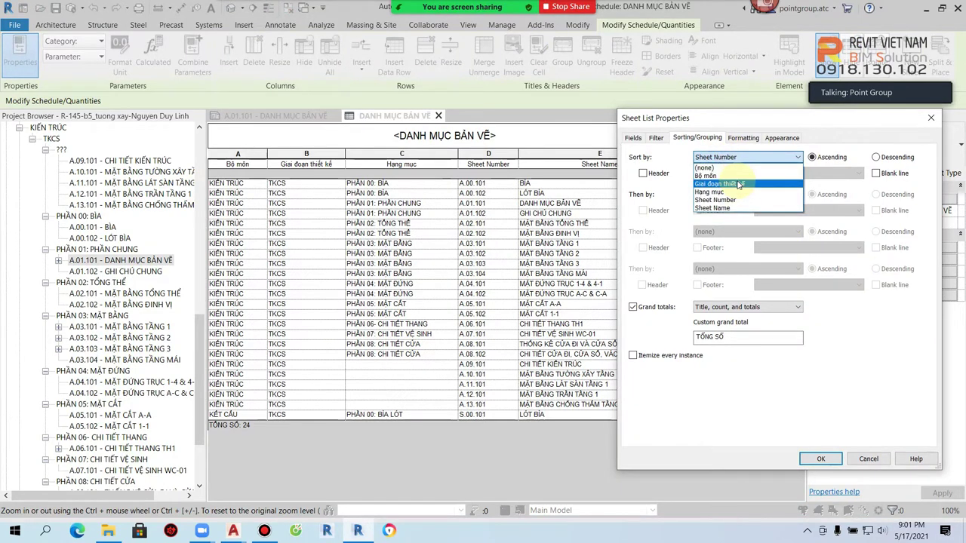
pyautogui.click(732, 175)
pyautogui.click(821, 459)
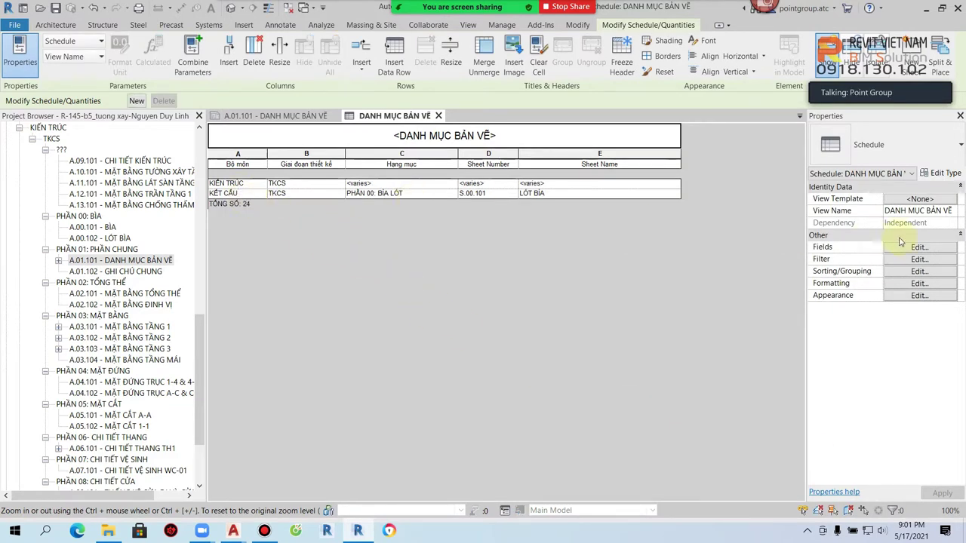
pyautogui.click(911, 272)
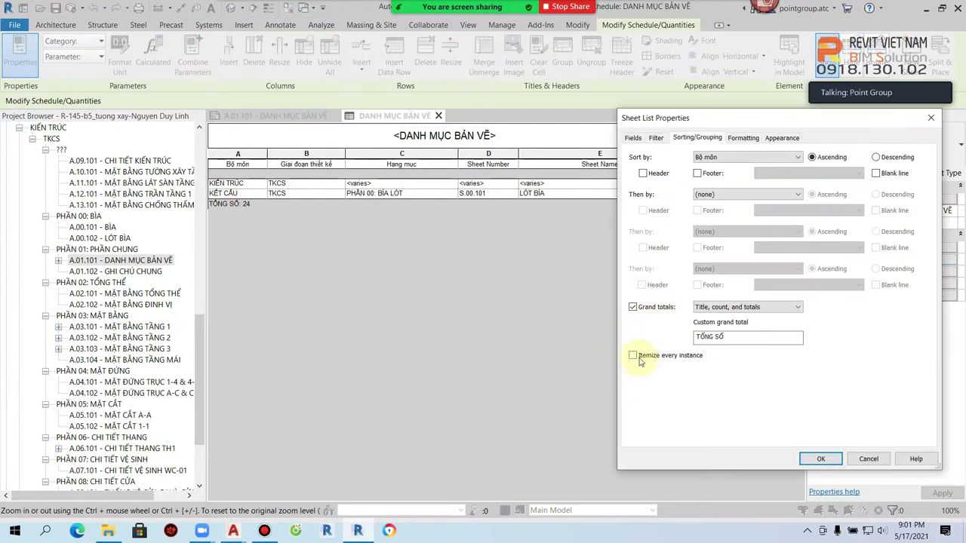
pyautogui.click(633, 356)
pyautogui.click(821, 459)
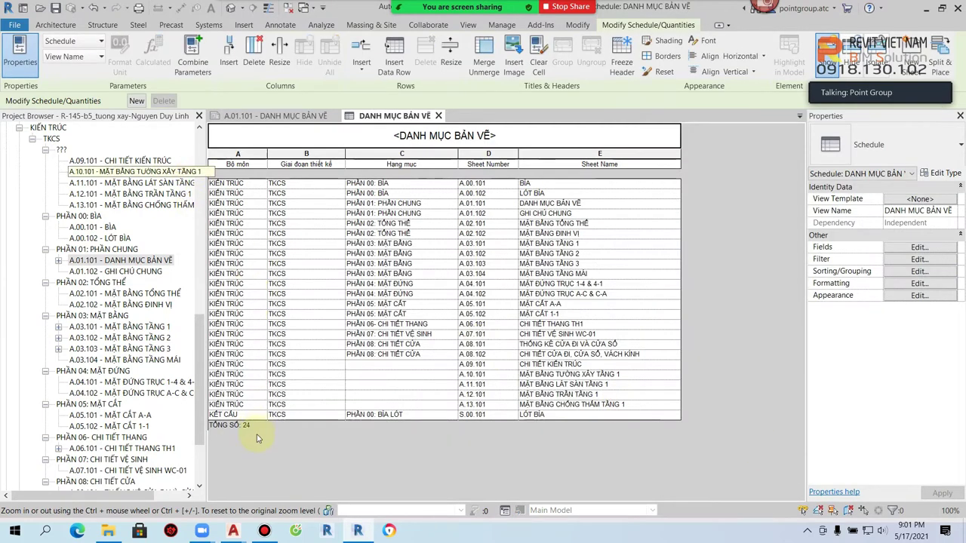
# Change the schedule's sort field to Hạng mục.
pyautogui.click(910, 272)
pyautogui.click(770, 159)
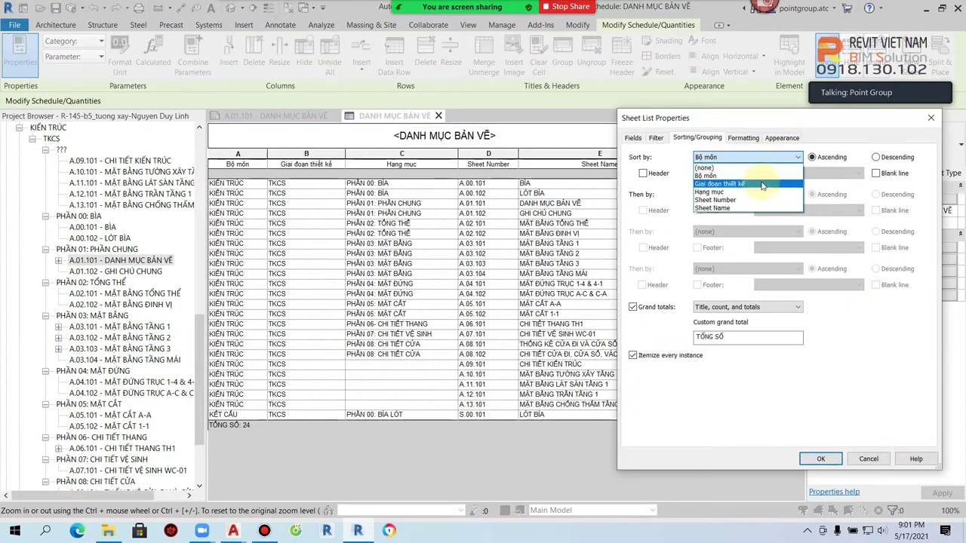
pyautogui.click(732, 191)
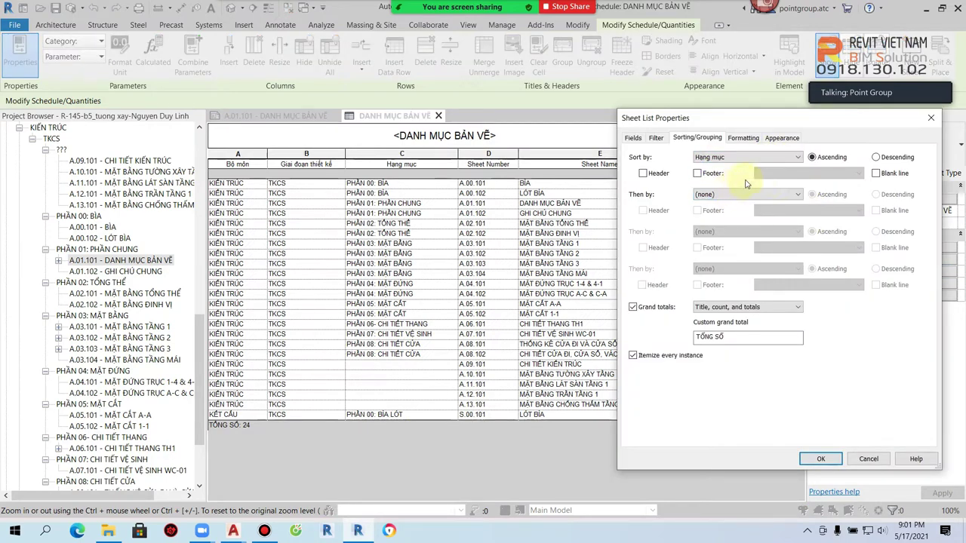
pyautogui.click(821, 459)
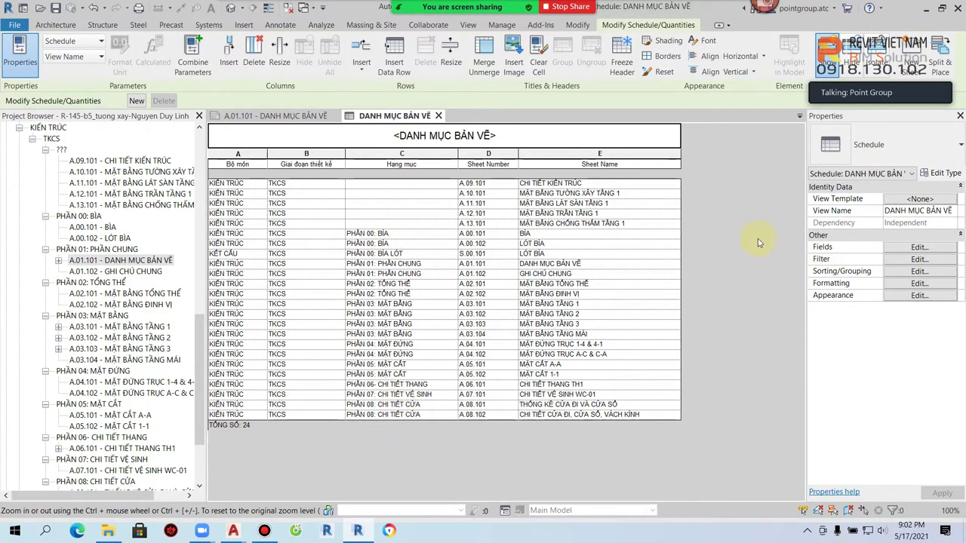
# Sort by Bộ môn, then by Hạng mục, then by Sheet Number.
pyautogui.click(906, 274)
pyautogui.click(747, 162)
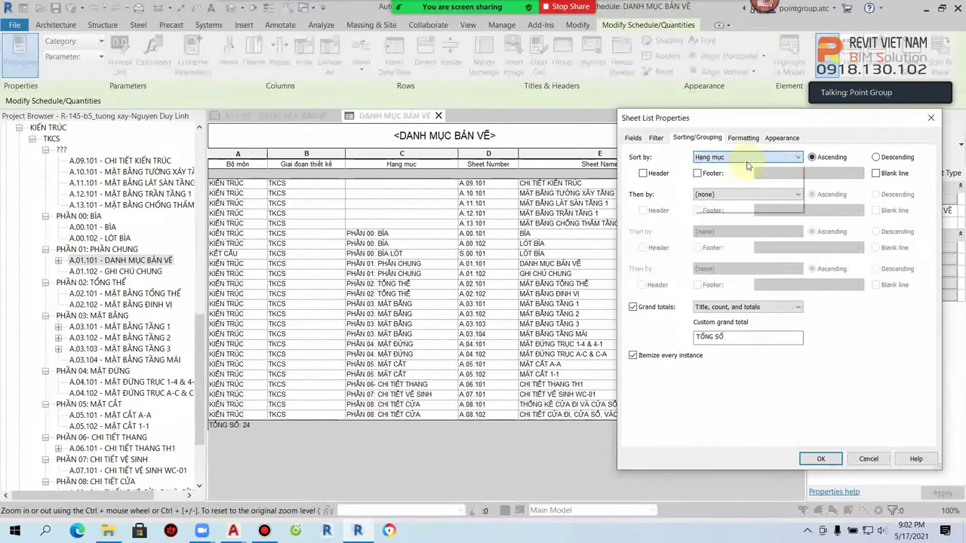
pyautogui.click(723, 176)
pyautogui.click(745, 195)
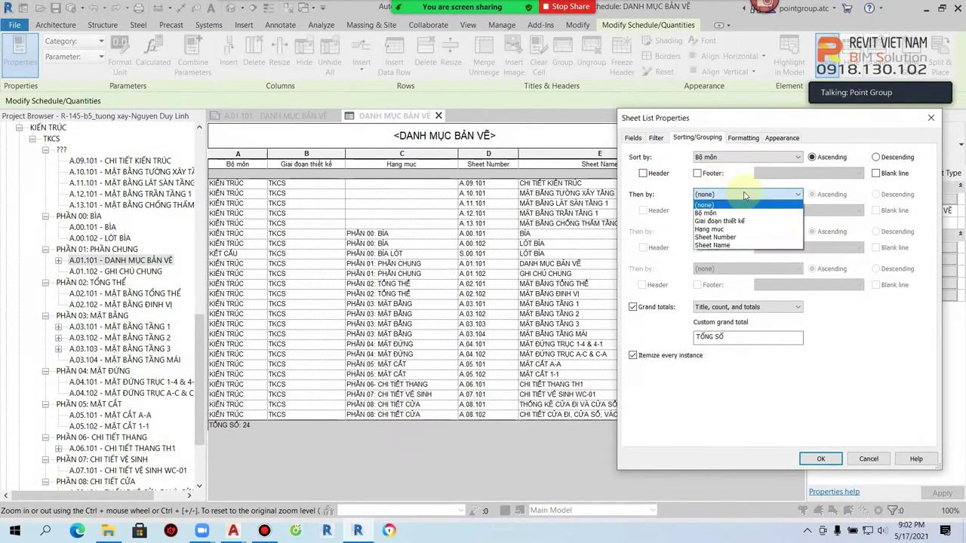
pyautogui.click(731, 229)
pyautogui.click(751, 232)
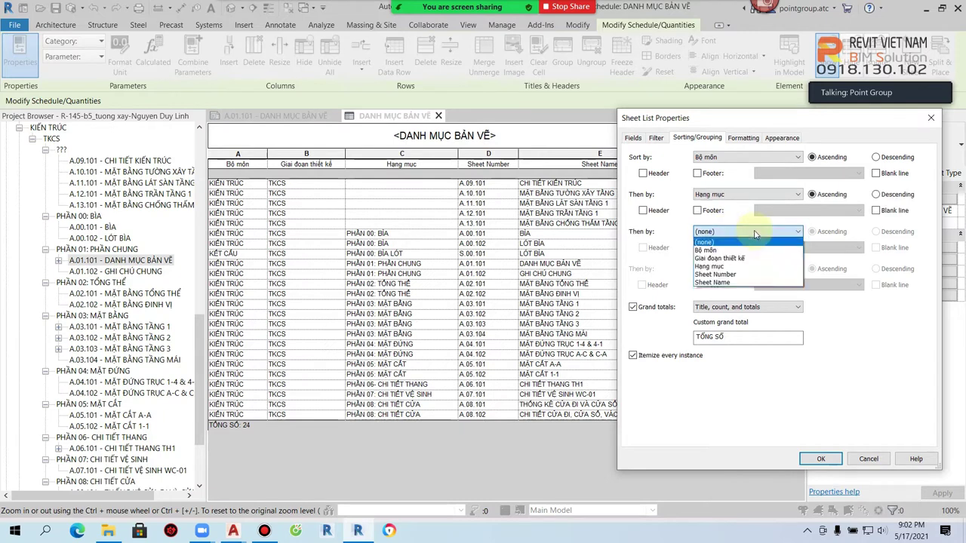
pyautogui.click(739, 275)
pyautogui.click(821, 459)
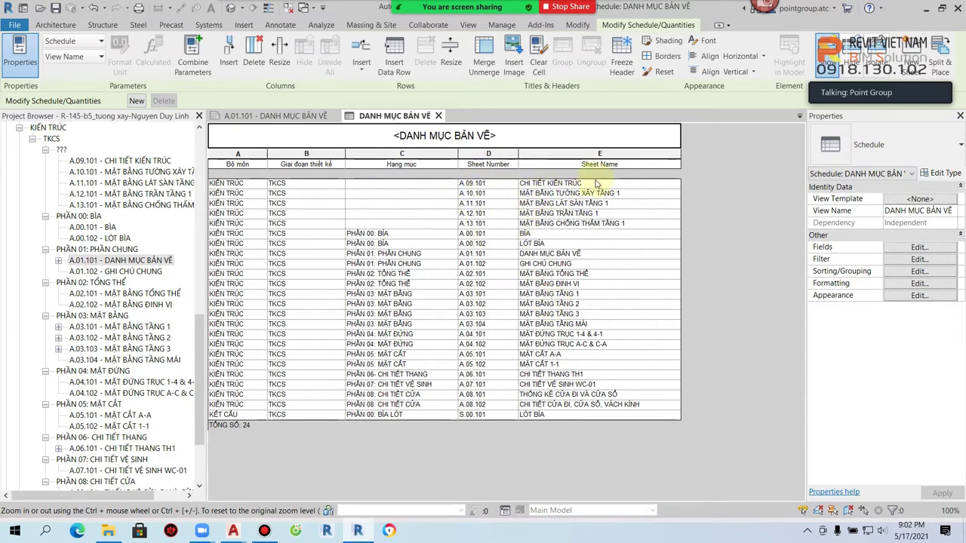
pyautogui.click(453, 184)
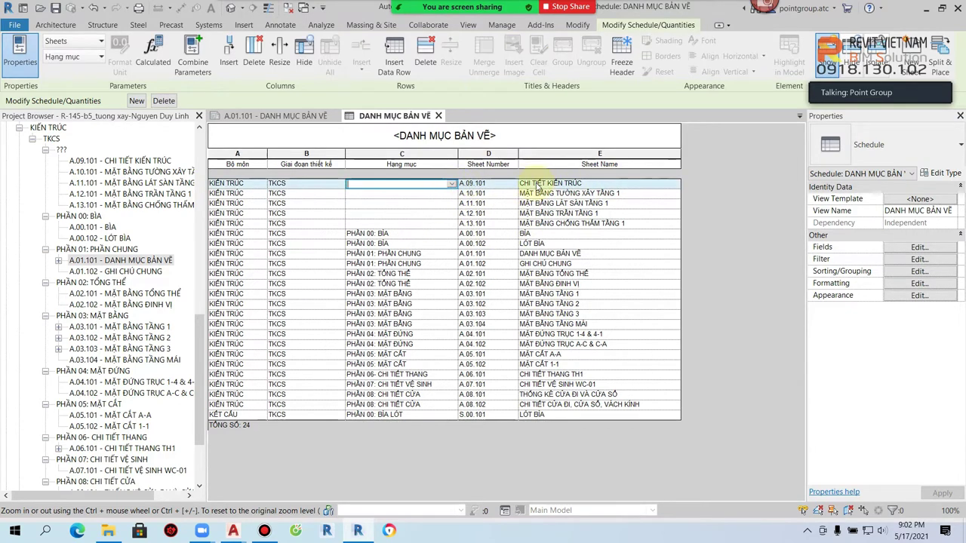
# Give A.09.101 Hạng mục PHẦN 09: CHI TIẾT KIẾN TRÚC and A.10.101 its PHẦN 10 category.
pyautogui.write('PH')
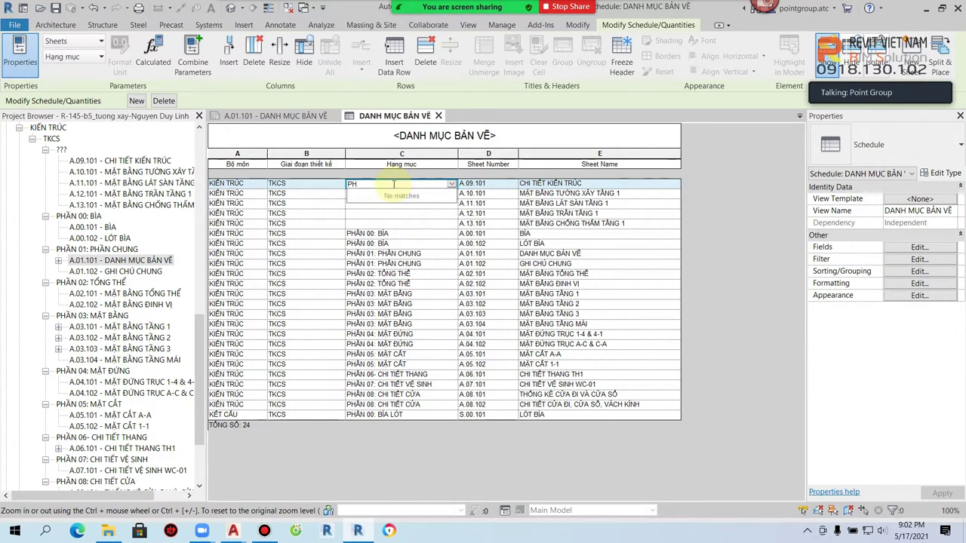
pyautogui.write('ẦN 09: CHI TIẾT KIẾN TRÚC')
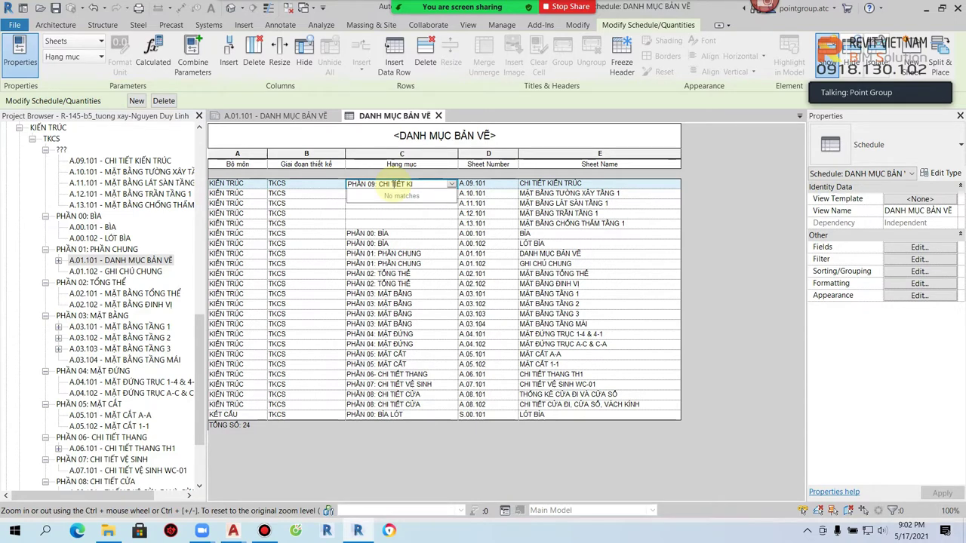
pyautogui.click(373, 214)
pyautogui.click(379, 183)
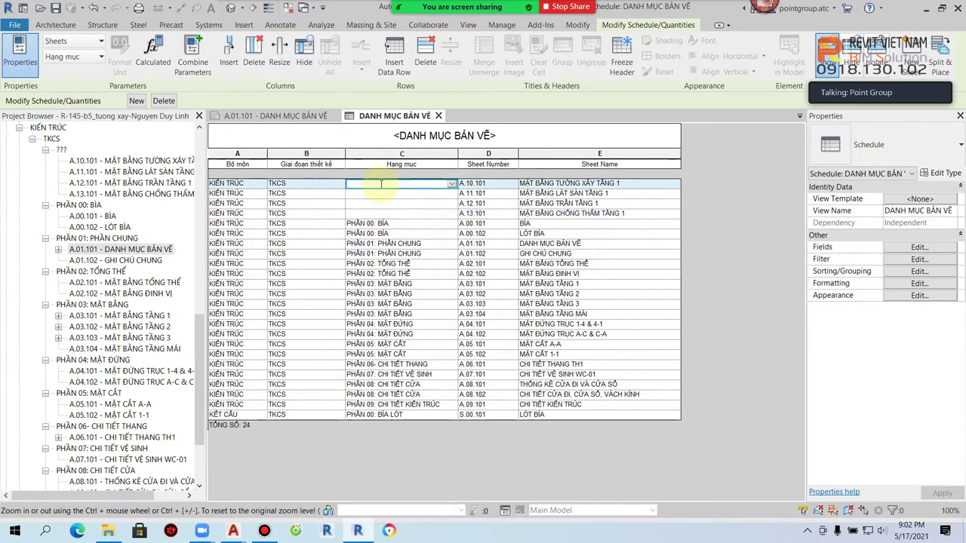
pyautogui.write('PHẦN 10: BÌA')
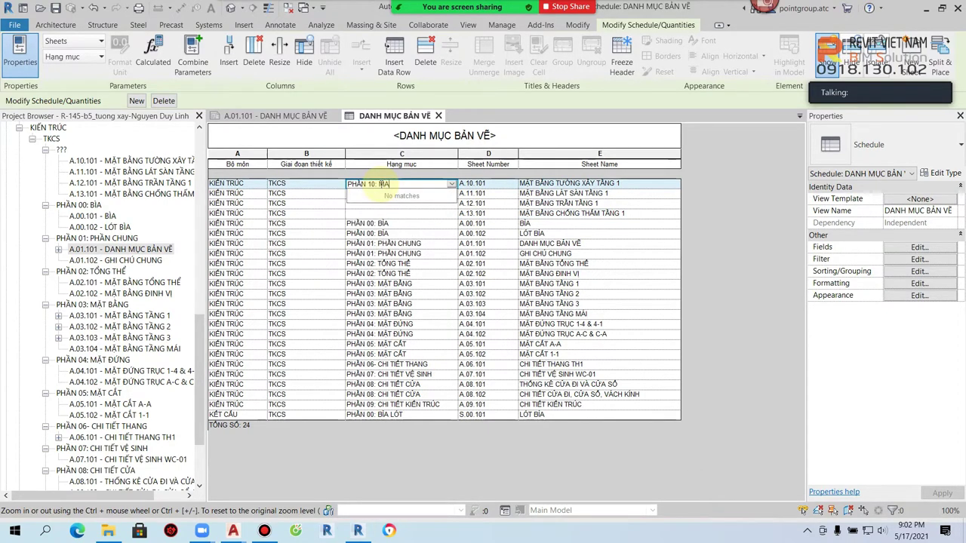
pyautogui.write(' XA')
pyautogui.write('ÂY')
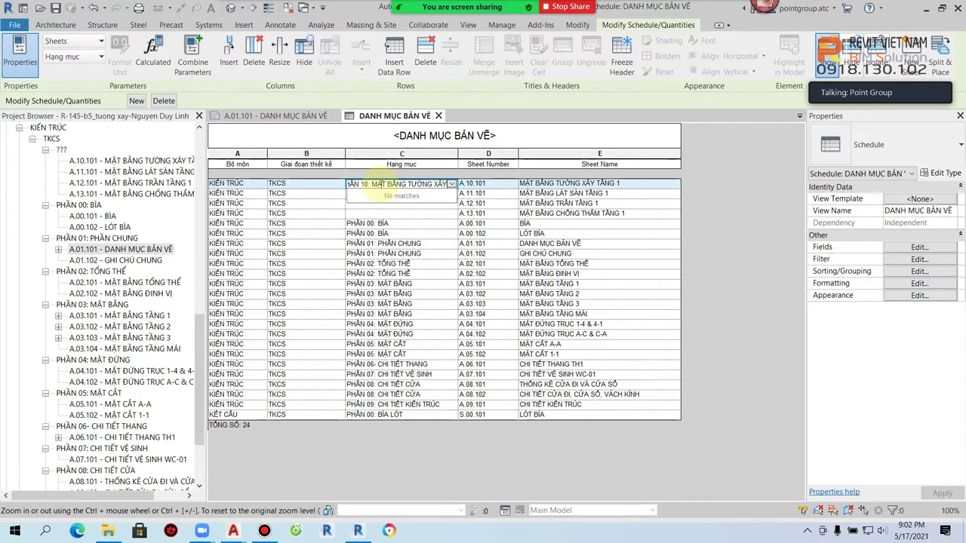
pyautogui.press('Return')
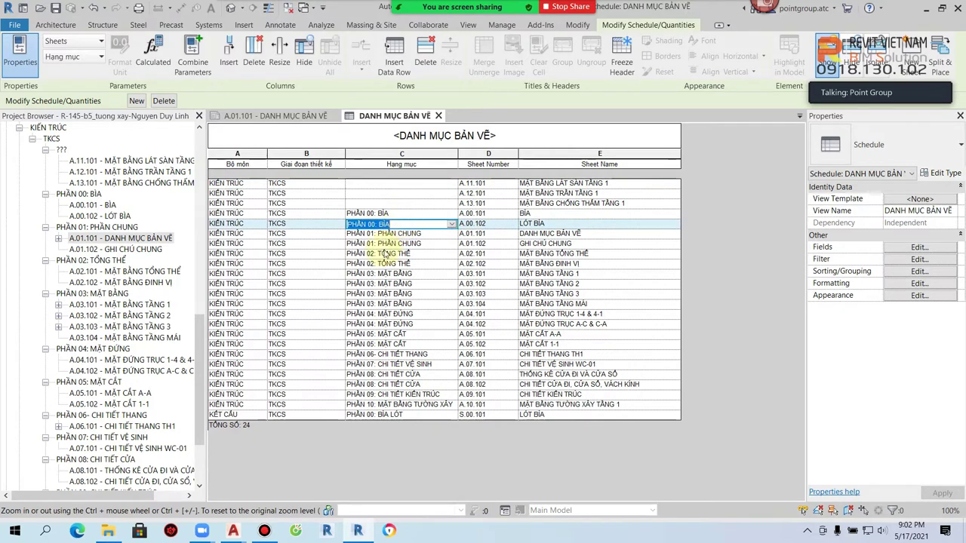
# Enter PHẦN 11, PHẦN 12 MẶT BẰNG TRẦN and PHẦN 13 MẶT BẰNG CHỐNG THẤM for A.11.101–A.13.101.
pyautogui.click(379, 183)
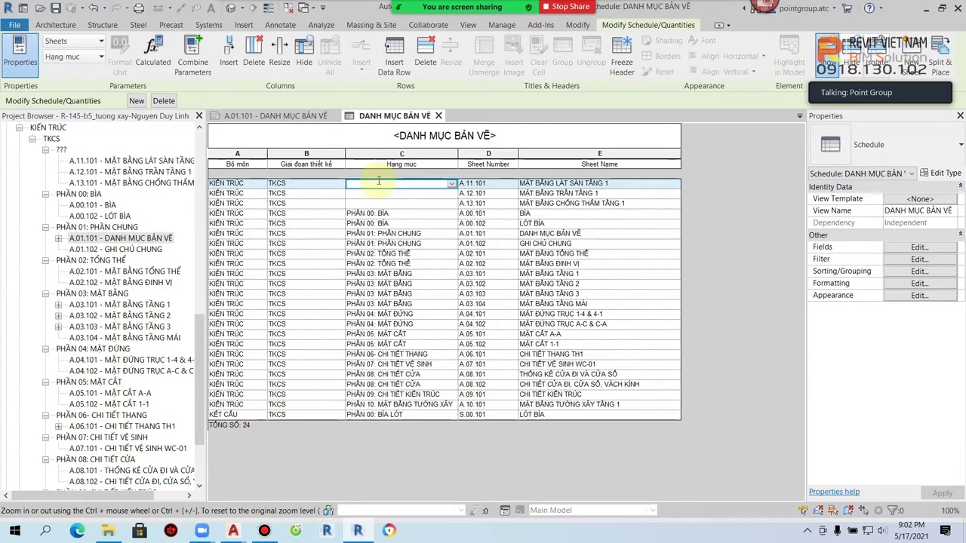
pyautogui.click(379, 182)
pyautogui.write('ẦN')
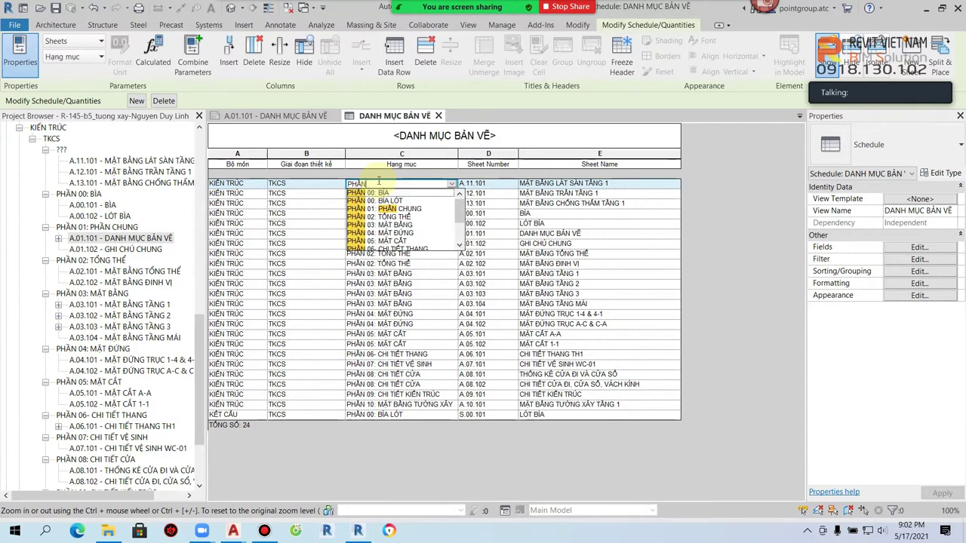
pyautogui.write(' 11: MẶT BẰNG LÁT A')
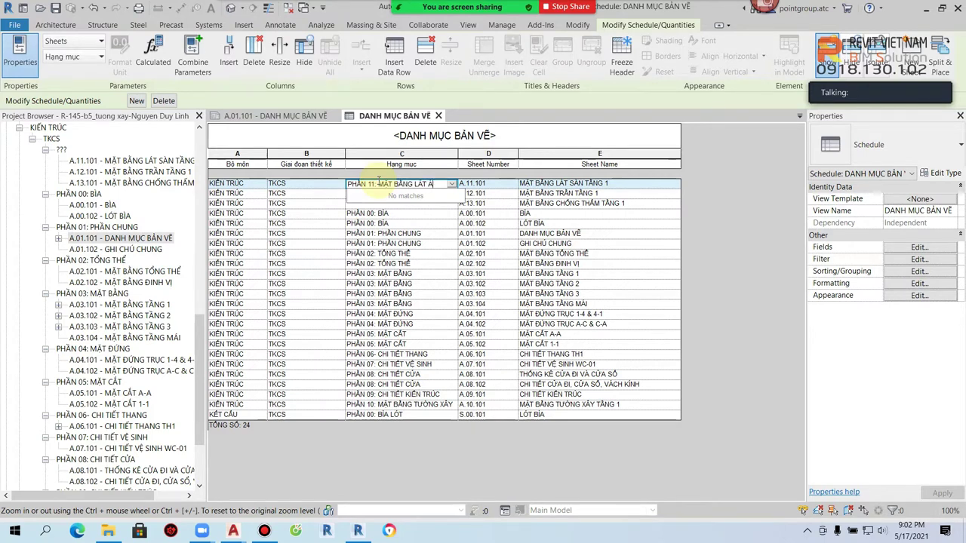
pyautogui.press('BackSpace')
pyautogui.write('SÀN')
pyautogui.press('Return')
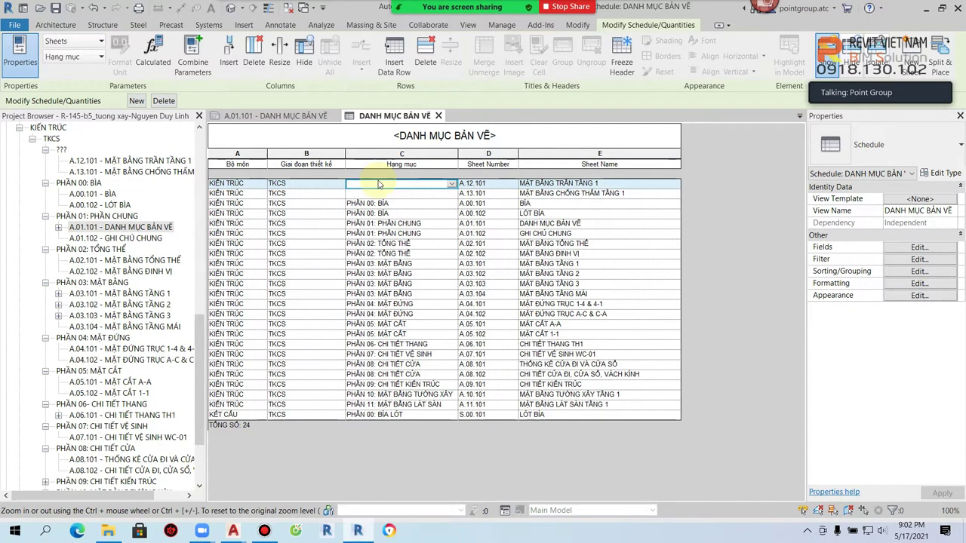
pyautogui.write('PHẦN')
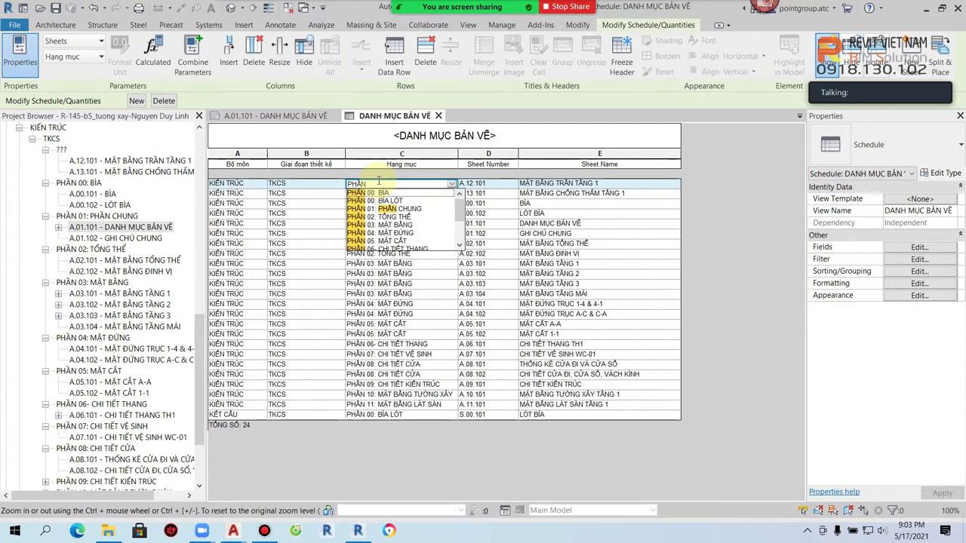
pyautogui.write(' 12 MẶT BẰNG LÁT SÀN')
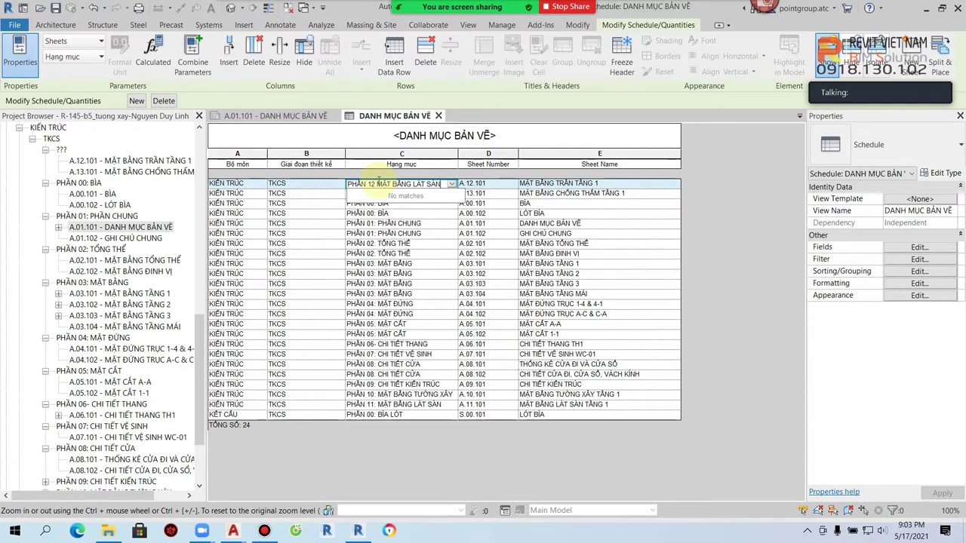
pyautogui.press('Return')
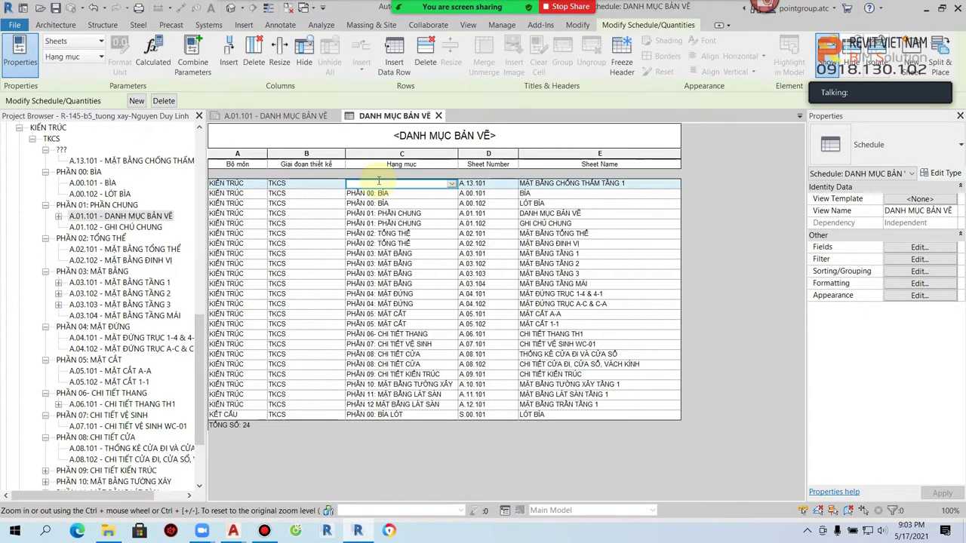
pyautogui.write('PHẦN')
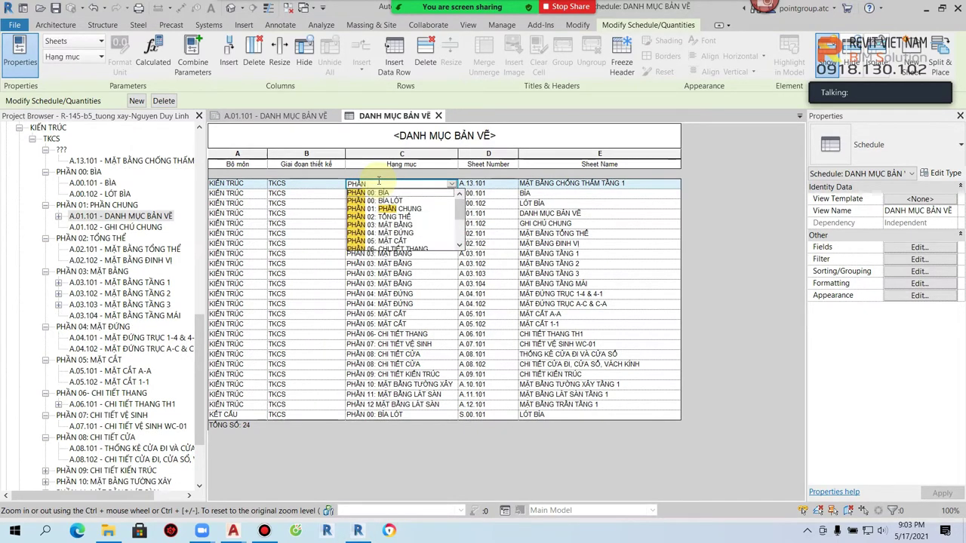
pyautogui.write(' 13 MẶT BẰNG C')
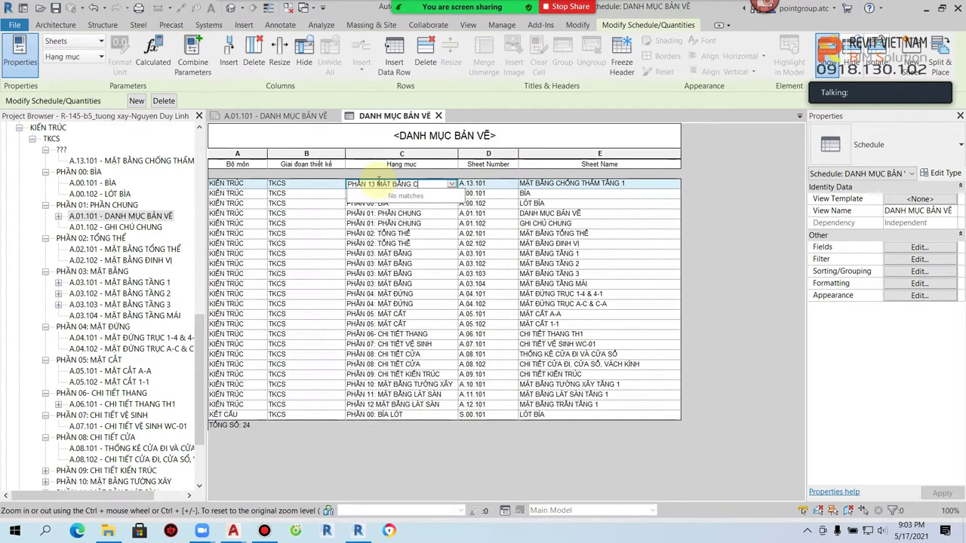
pyautogui.write('HỐNG THẤM')
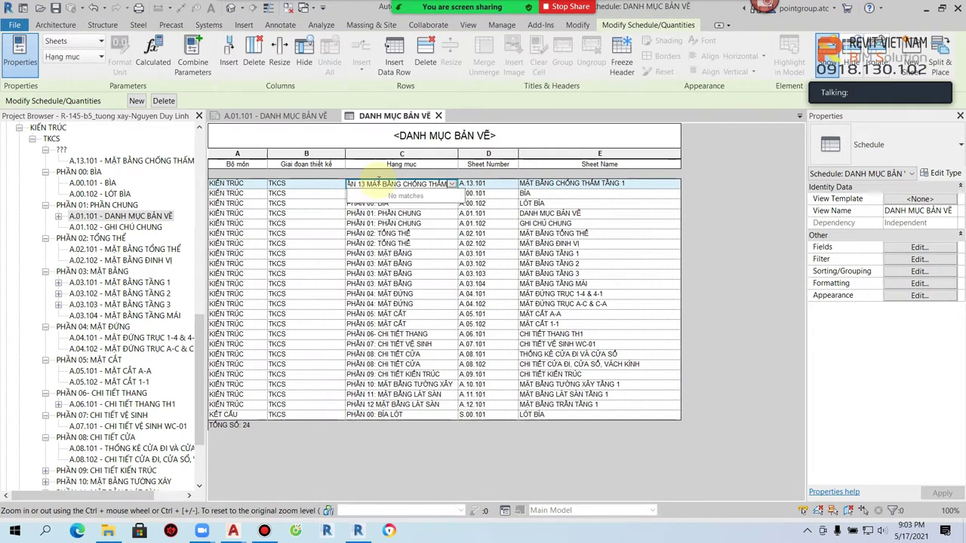
pyautogui.press('Return')
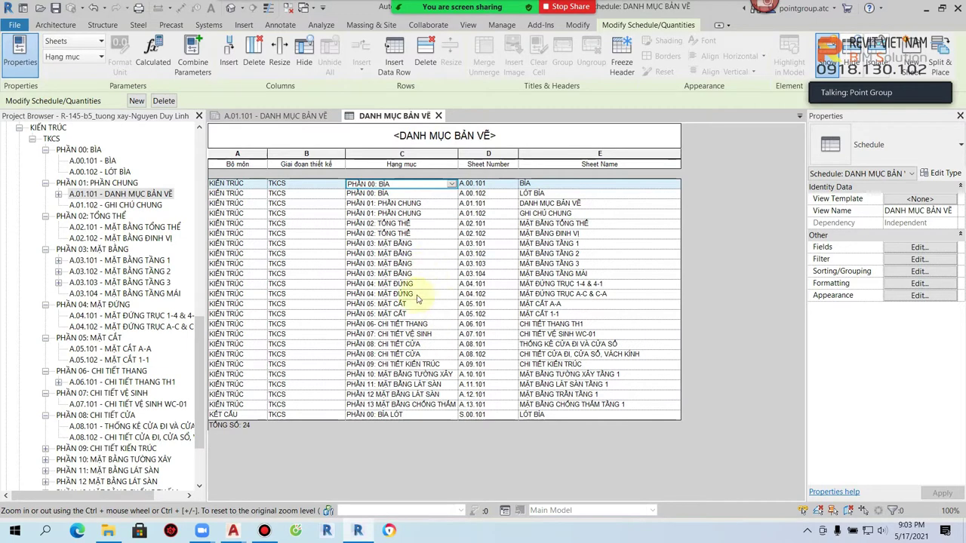
# Set the Bộ môn of sheets A.00.102 and A.01.102 to KẾT CẤU.
pyautogui.click(400, 213)
pyautogui.click(402, 193)
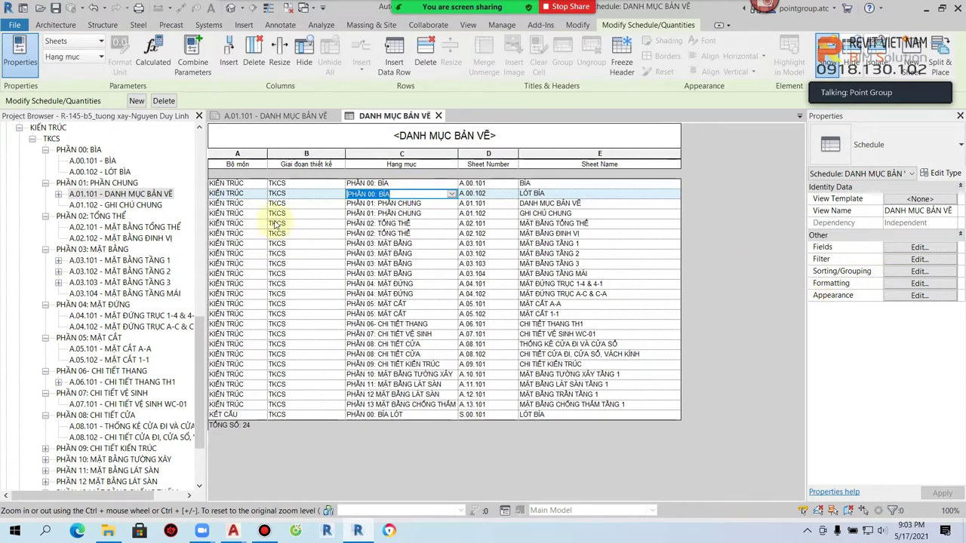
pyautogui.click(411, 415)
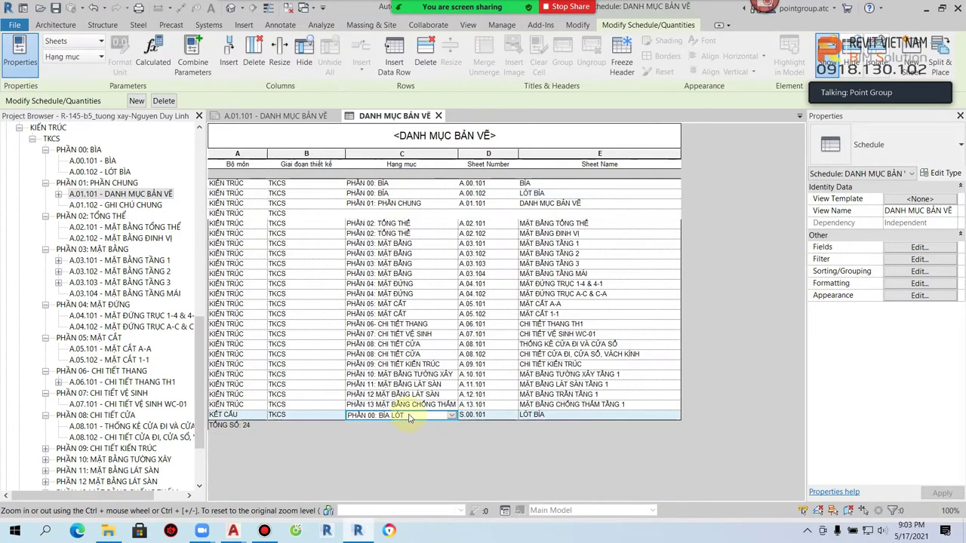
pyautogui.click(408, 193)
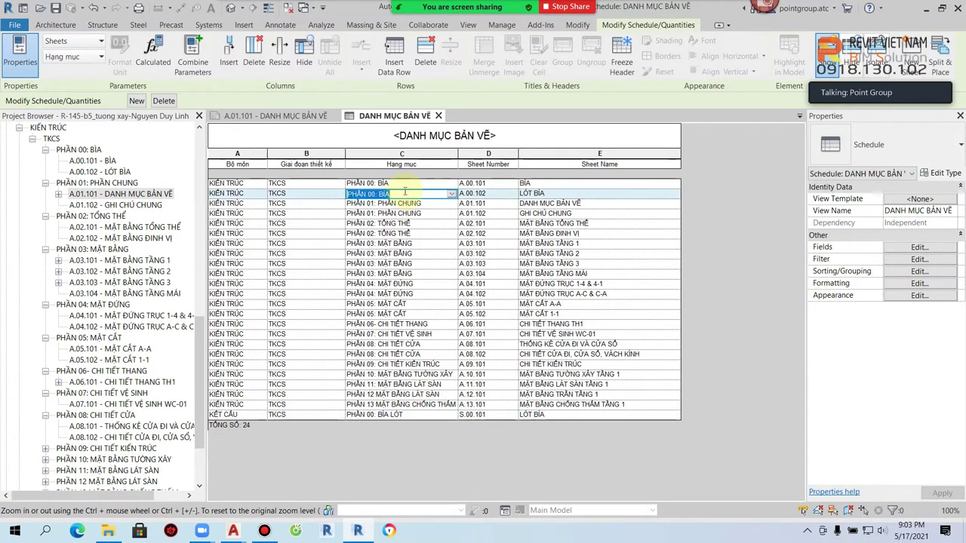
pyautogui.click(259, 197)
pyautogui.click(225, 212)
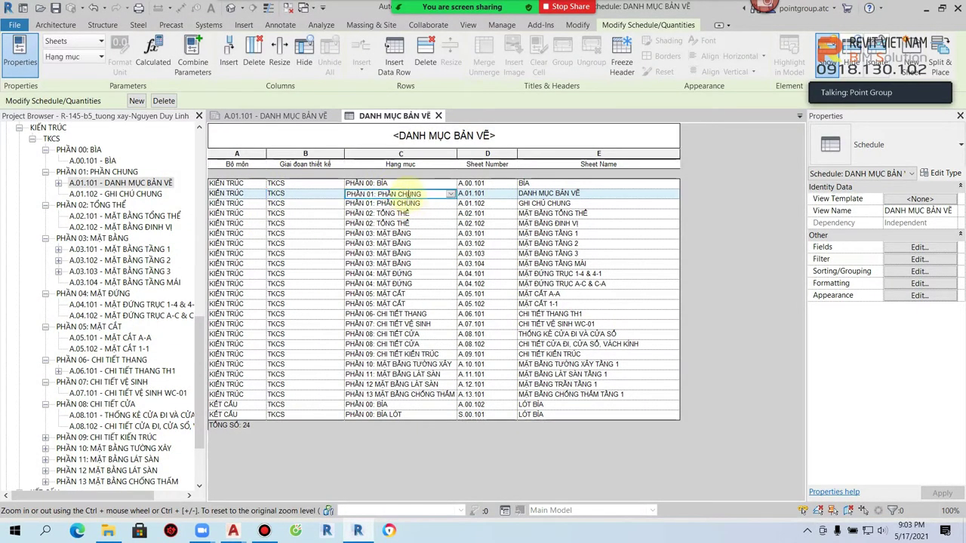
pyautogui.click(406, 204)
pyautogui.click(258, 205)
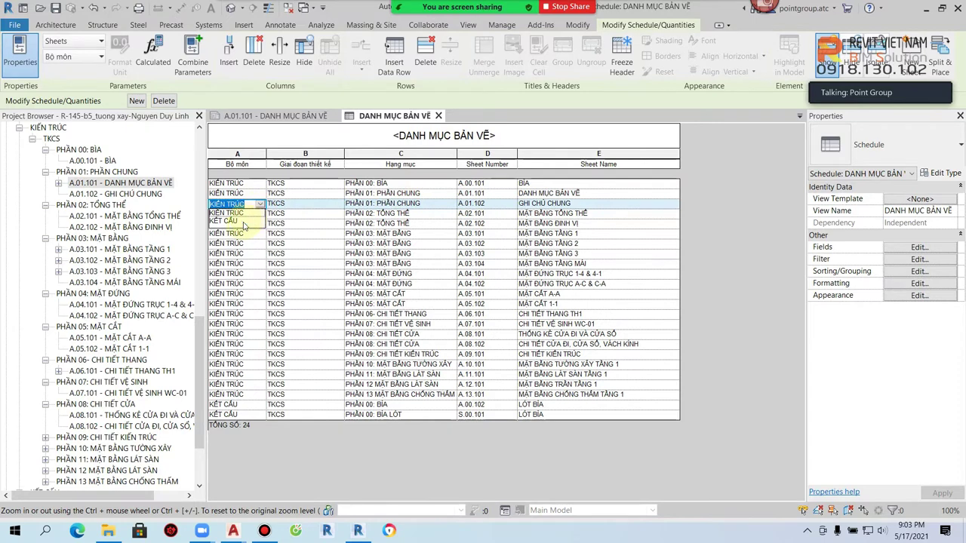
pyautogui.click(243, 224)
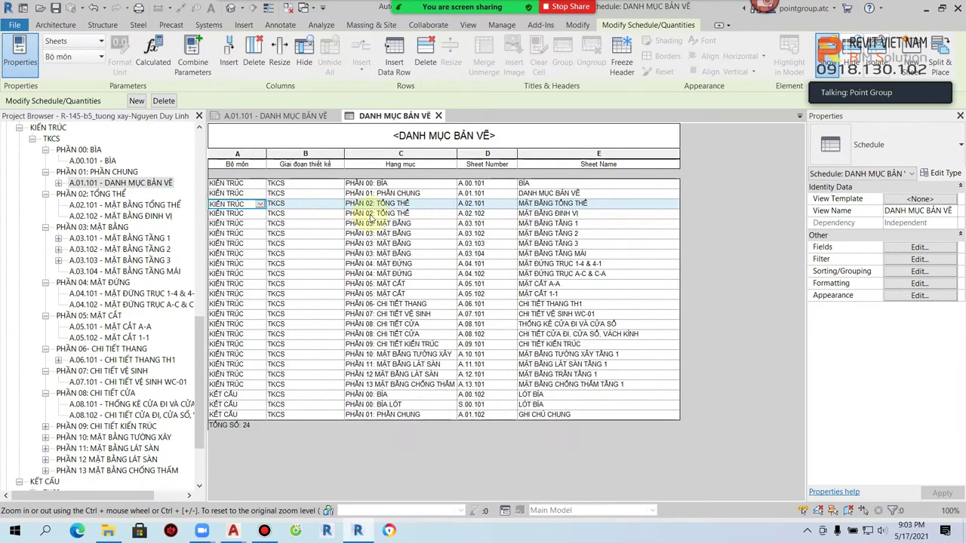
# Check the category choices for A.02.101, A.03.104 and A.10.101, leaving them unchanged.
pyautogui.click(260, 204)
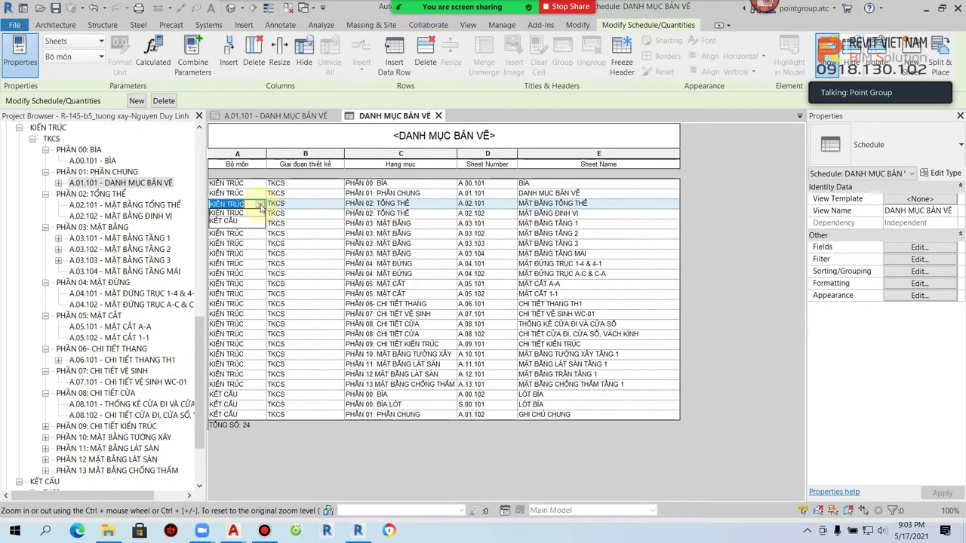
pyautogui.click(406, 254)
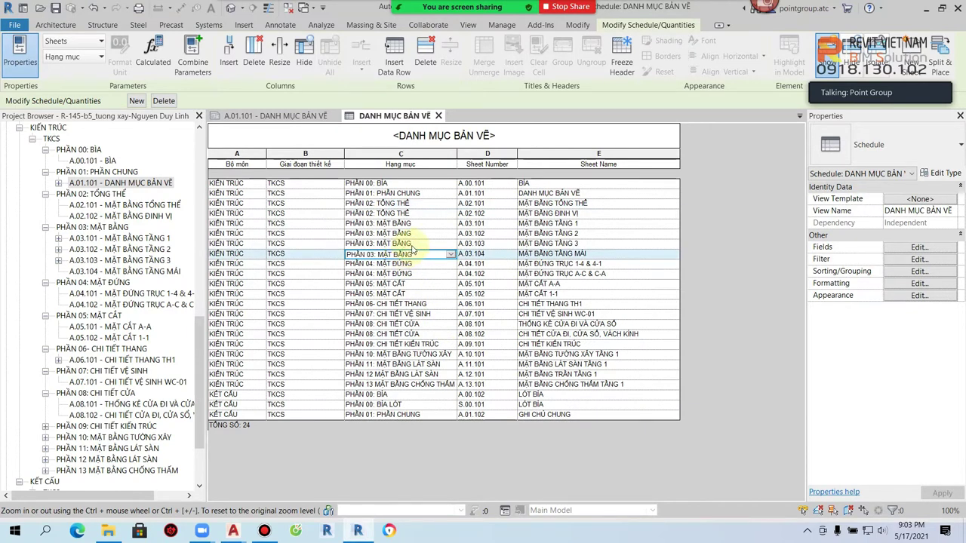
pyautogui.hotkey('alt', 'Down')
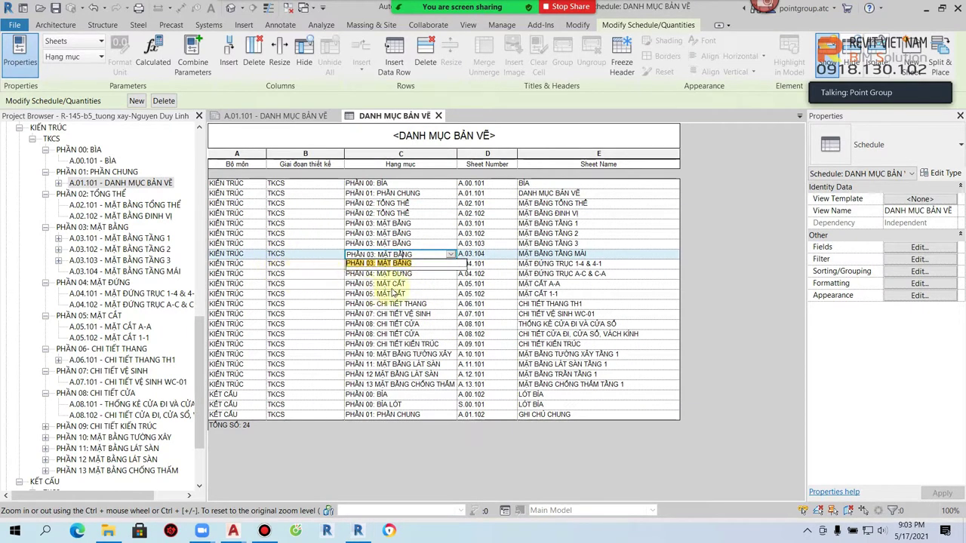
pyautogui.click(408, 305)
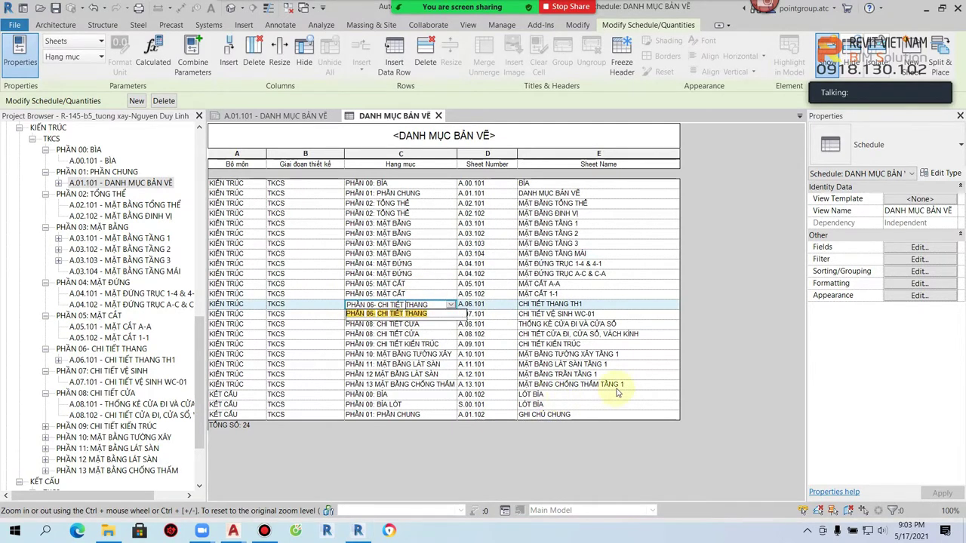
pyautogui.click(451, 354)
pyautogui.press('Escape')
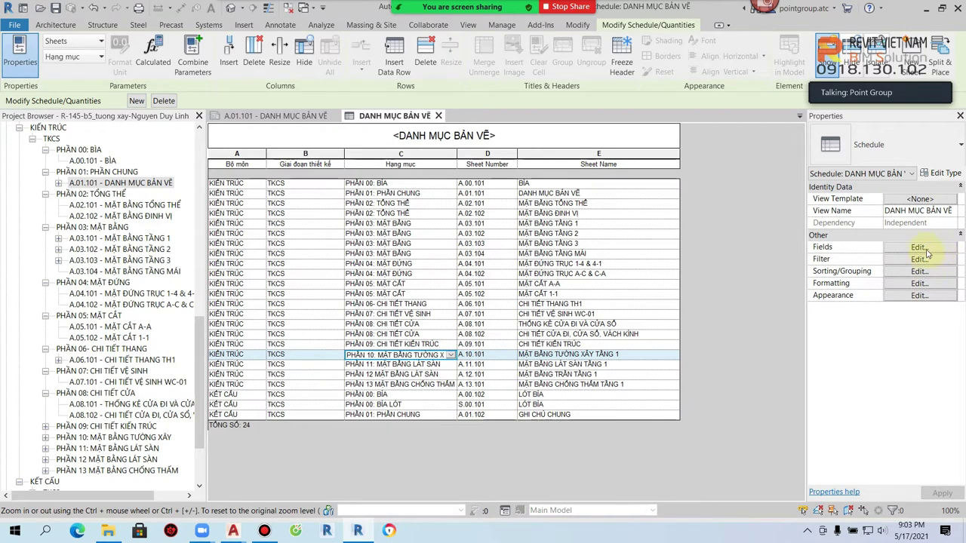
pyautogui.click(919, 271)
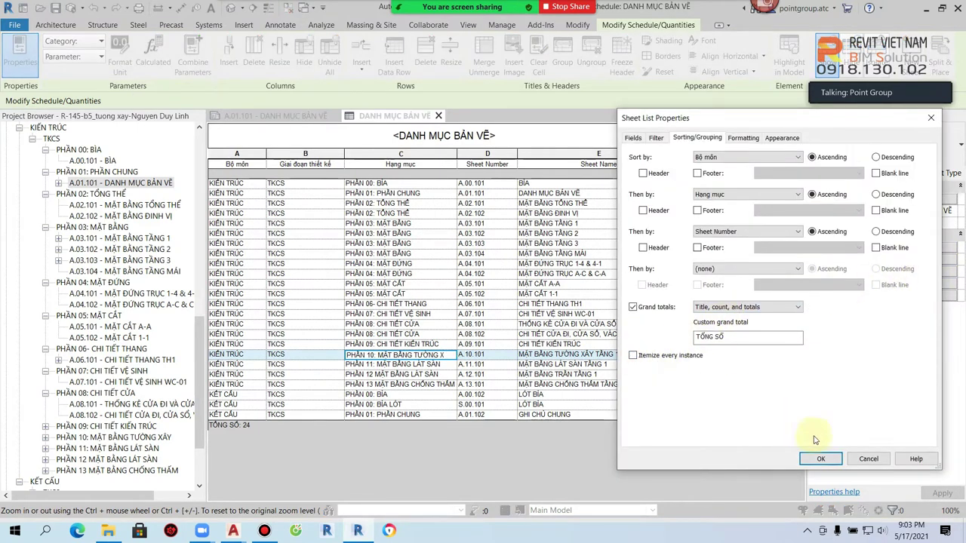
pyautogui.click(819, 460)
pyautogui.click(377, 214)
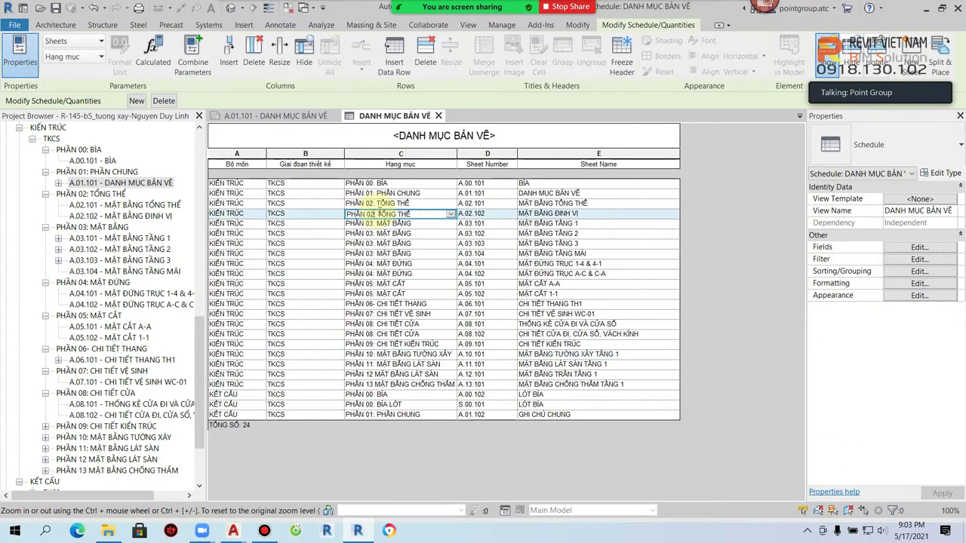
pyautogui.click(416, 203)
pyautogui.click(420, 216)
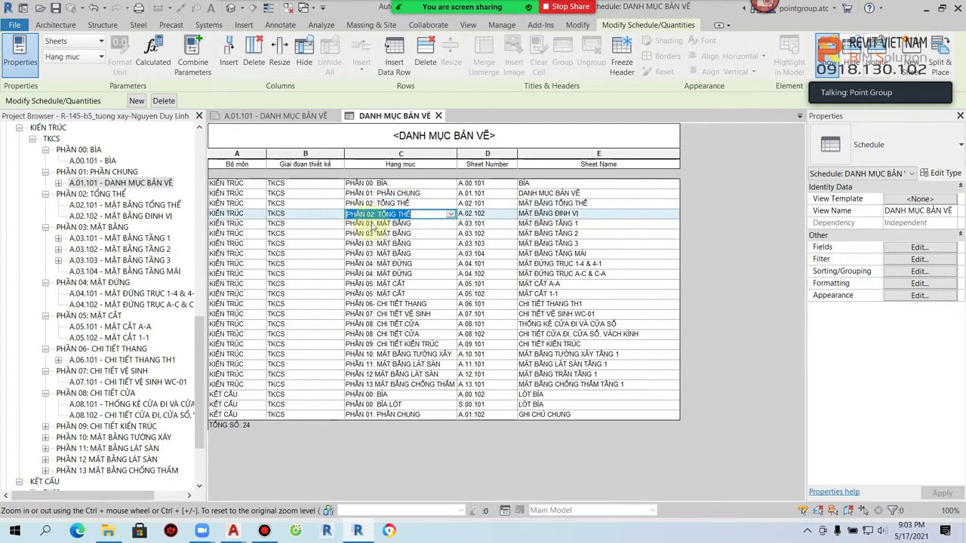
pyautogui.click(919, 271)
pyautogui.click(798, 194)
pyautogui.click(798, 194)
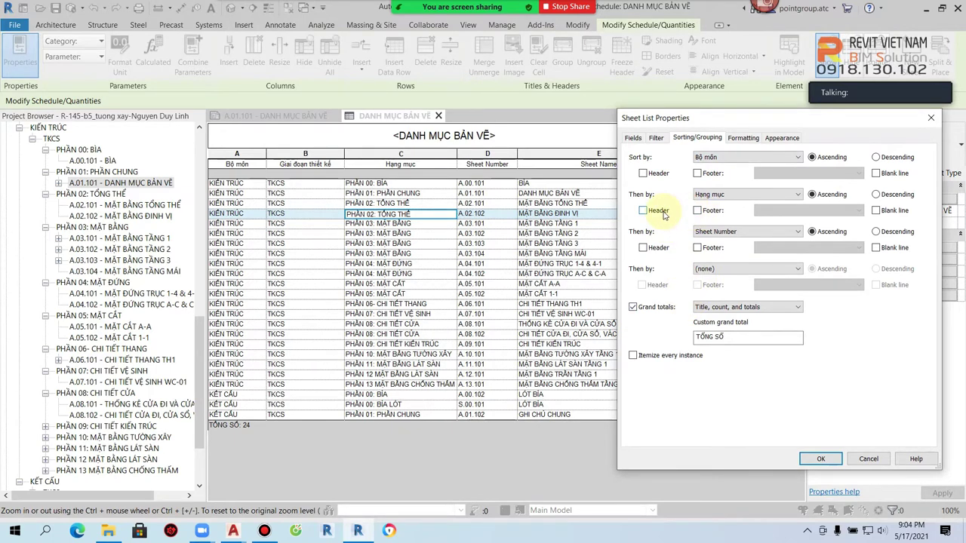
pyautogui.click(820, 459)
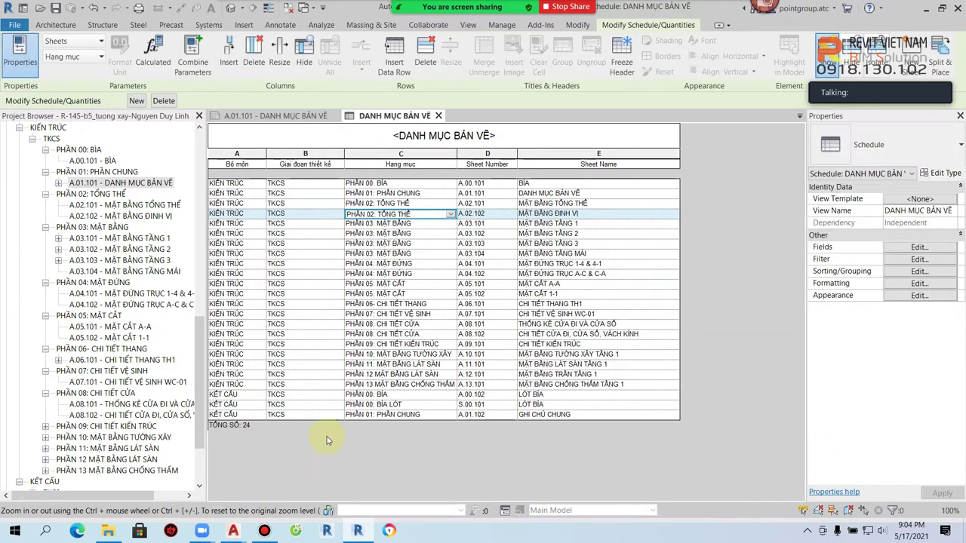
# Pick KIẾN TRÚC in the Bộ môn dropdowns of rows A.00.102 and A.01.102.
pyautogui.click(261, 396)
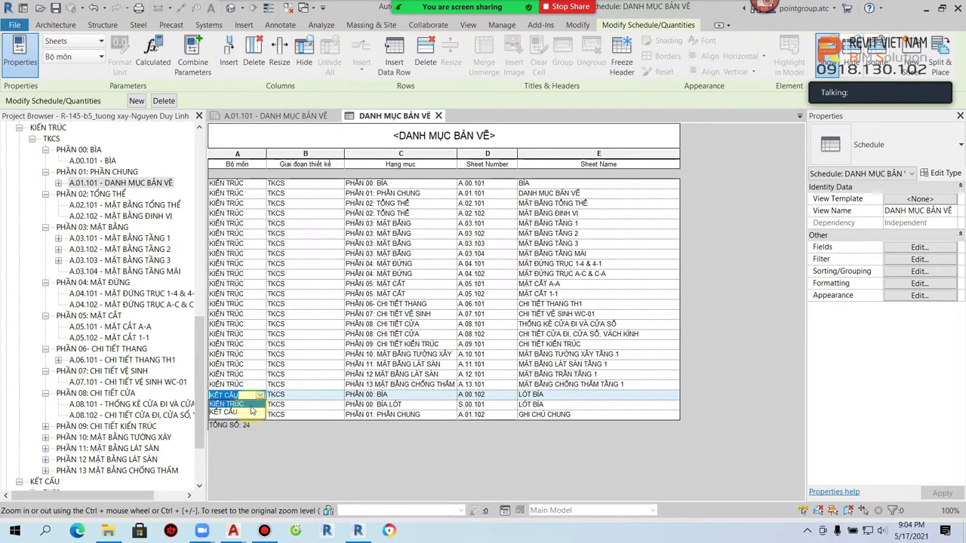
pyautogui.click(251, 405)
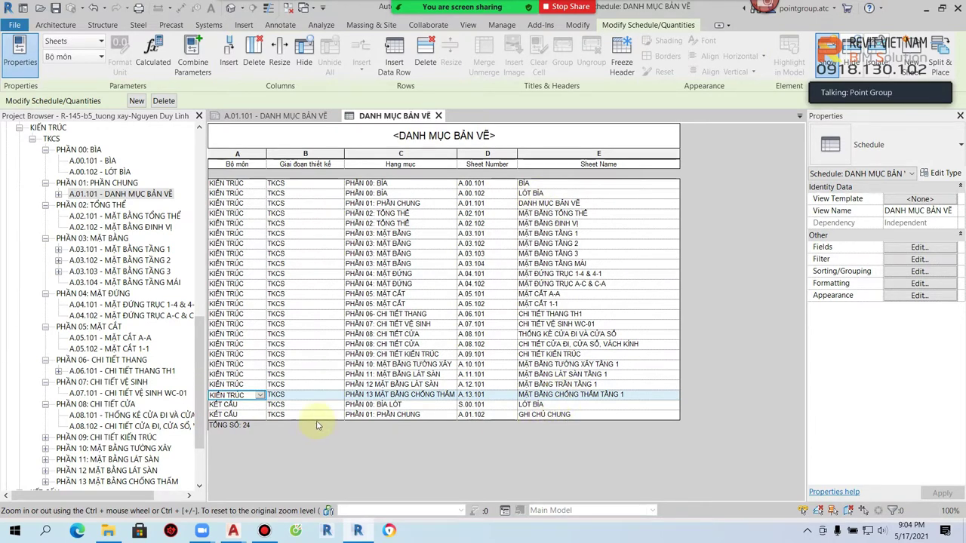
pyautogui.click(256, 414)
pyautogui.click(260, 414)
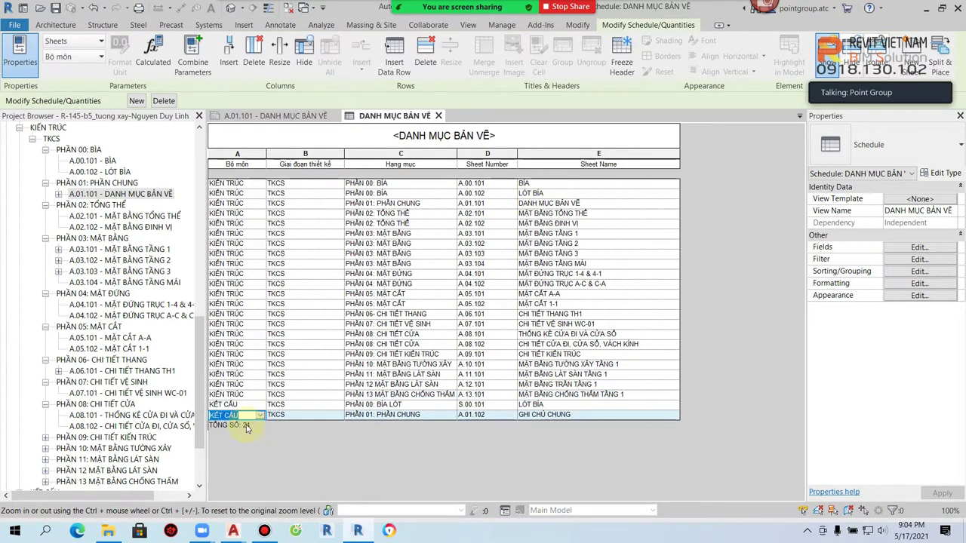
pyautogui.click(227, 435)
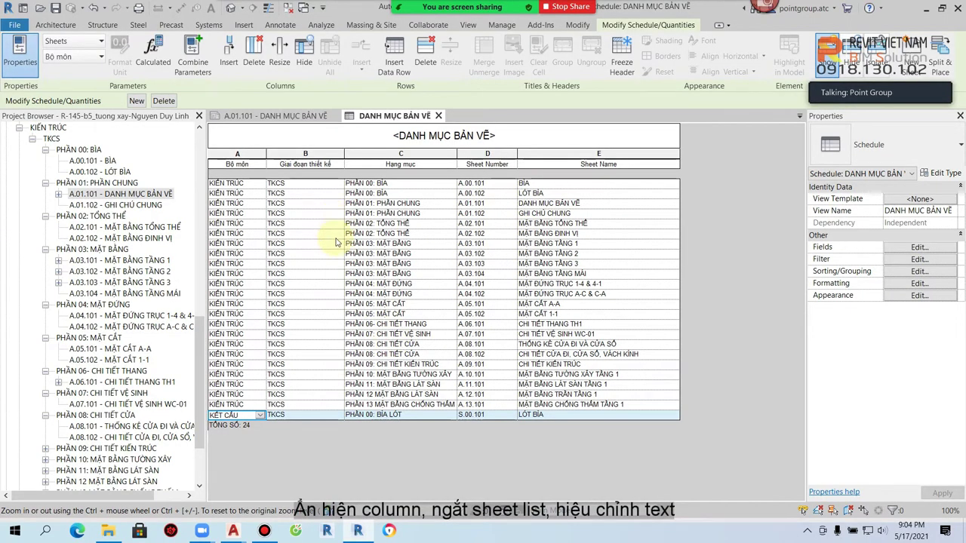
pyautogui.click(903, 274)
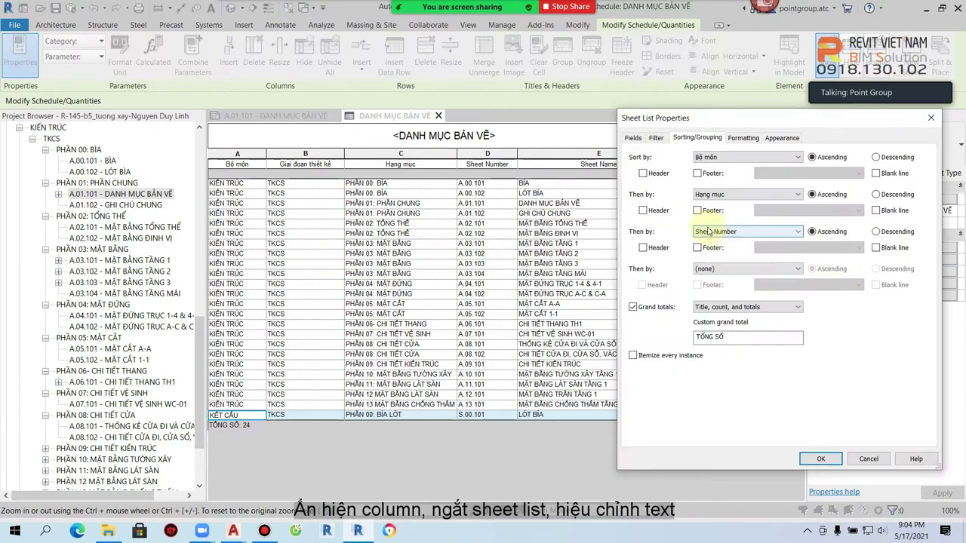
# Turn on a Header row for the 'Then by: Hạng mục' grouping and apply the change.
pyautogui.click(643, 210)
pyautogui.click(821, 459)
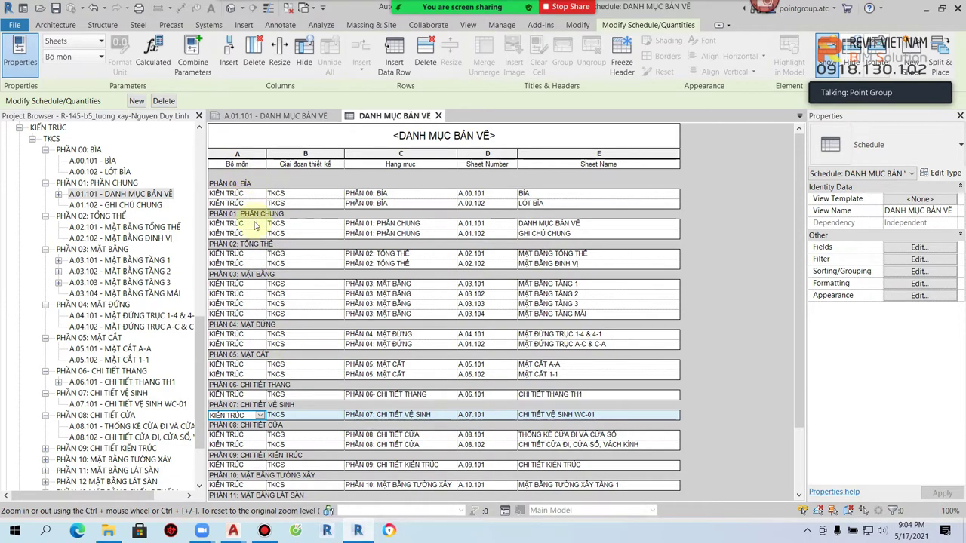
# Hide the Bộ môn and Giai đoạn thiết kế columns of the sheet list.
pyautogui.click(250, 159)
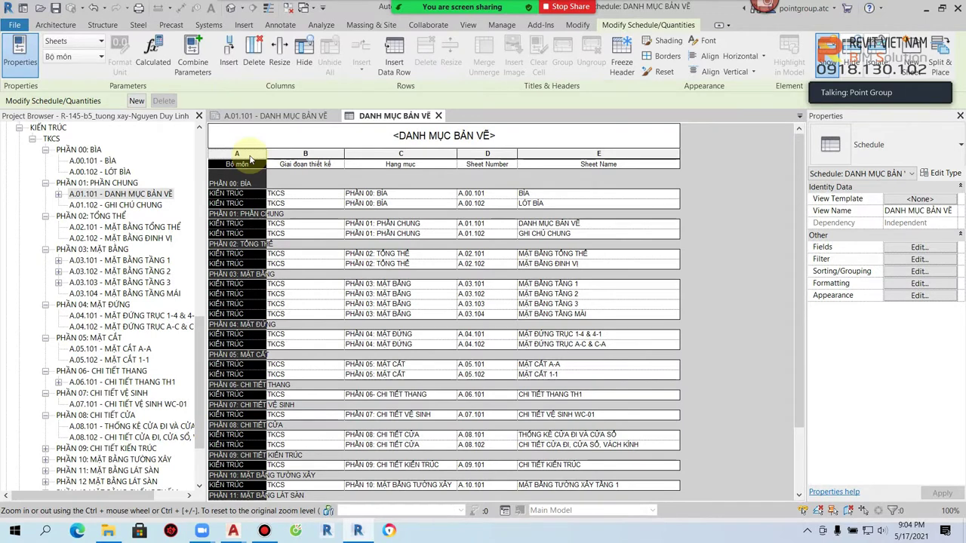
pyautogui.rightClick(250, 159)
pyautogui.click(302, 256)
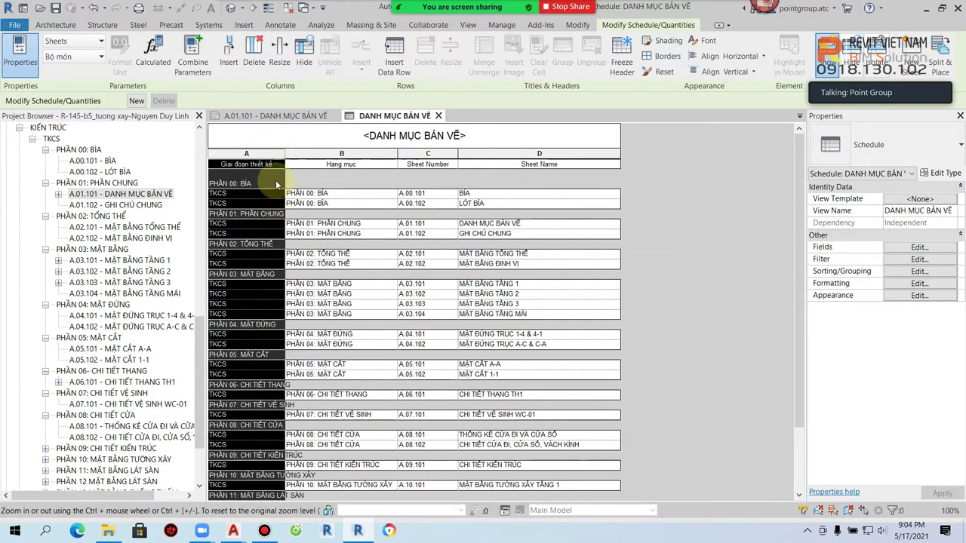
pyautogui.rightClick(266, 155)
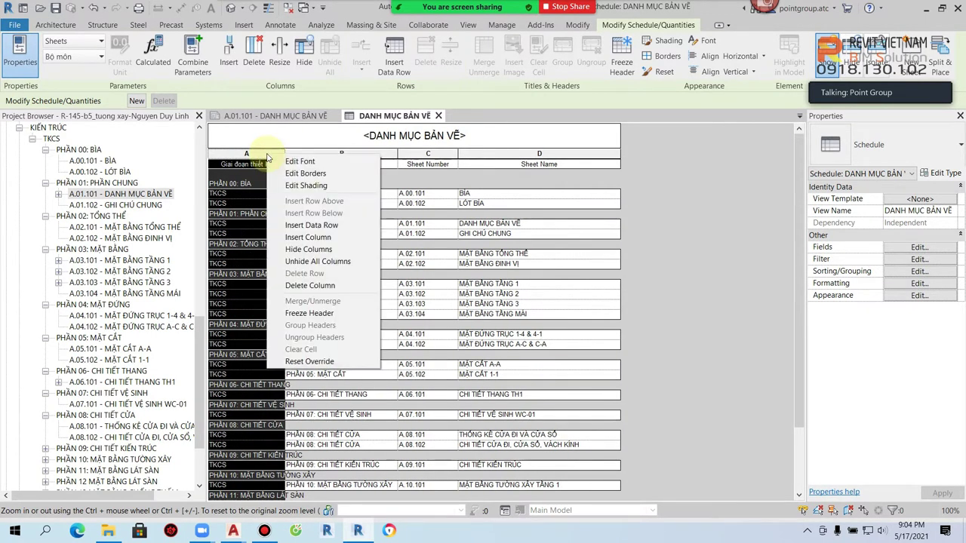
pyautogui.click(323, 255)
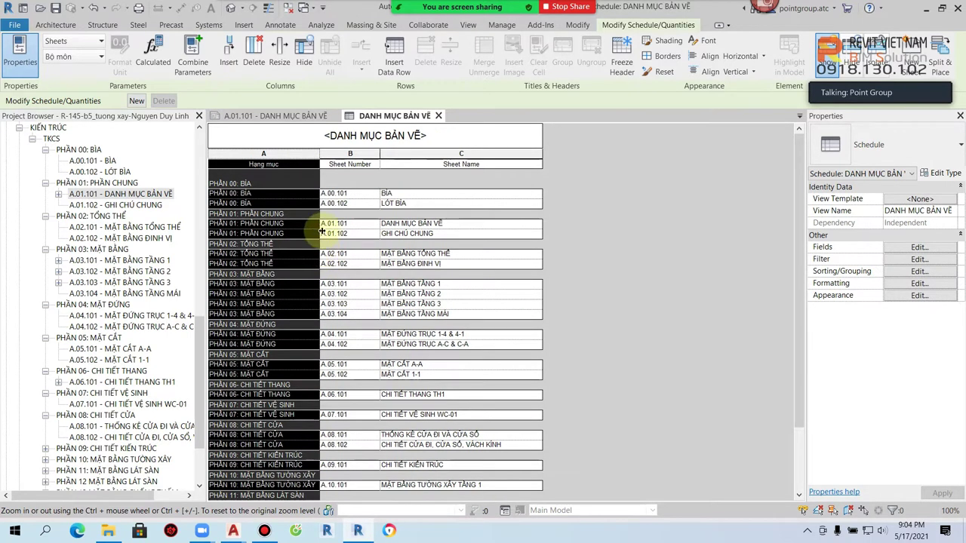
# Hide the Hạng mục column so only Sheet Number and Sheet Name remain.
pyautogui.click(305, 304)
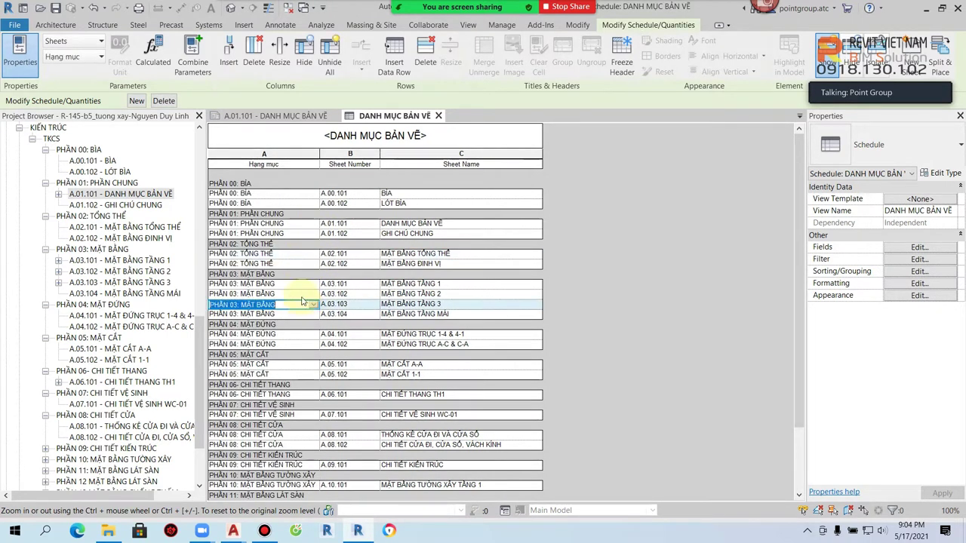
pyautogui.click(293, 160)
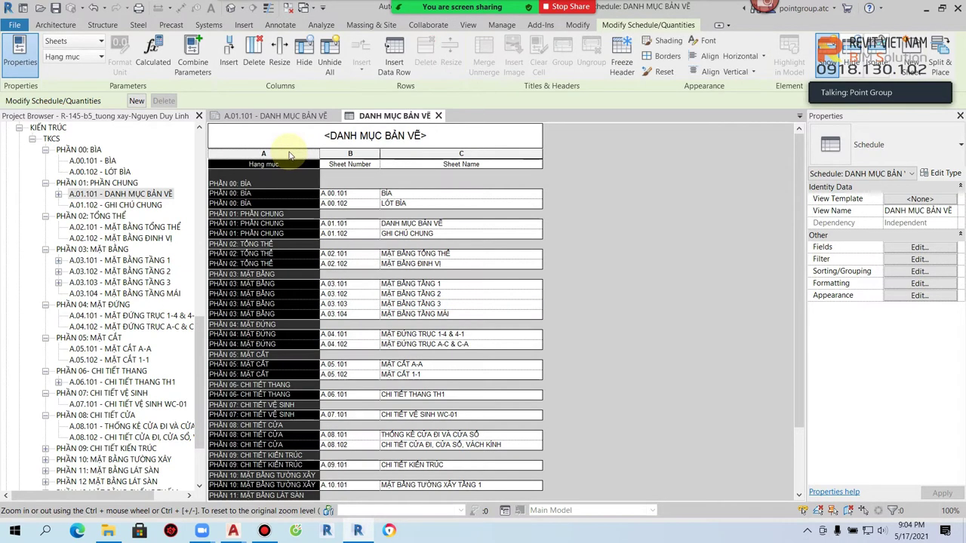
pyautogui.rightClick(294, 160)
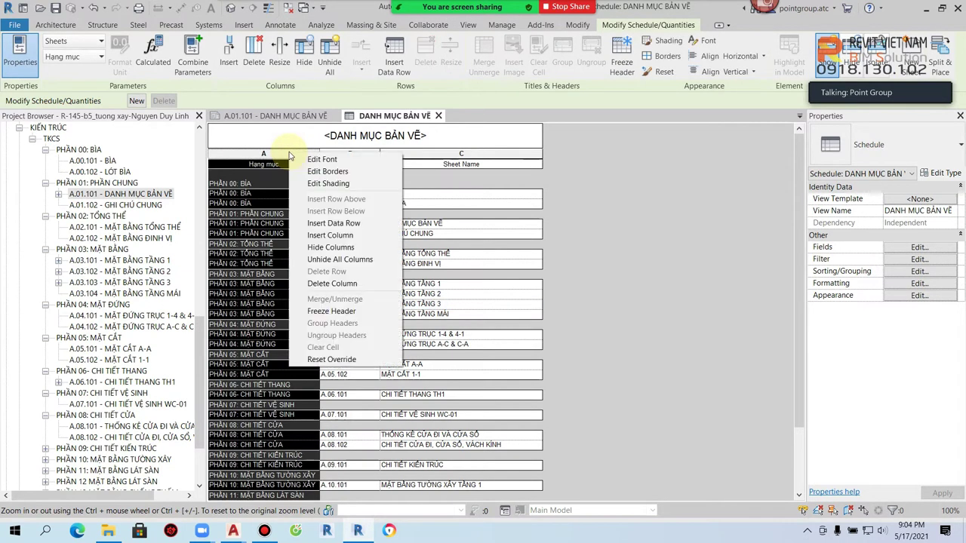
pyautogui.click(330, 248)
pyautogui.click(334, 255)
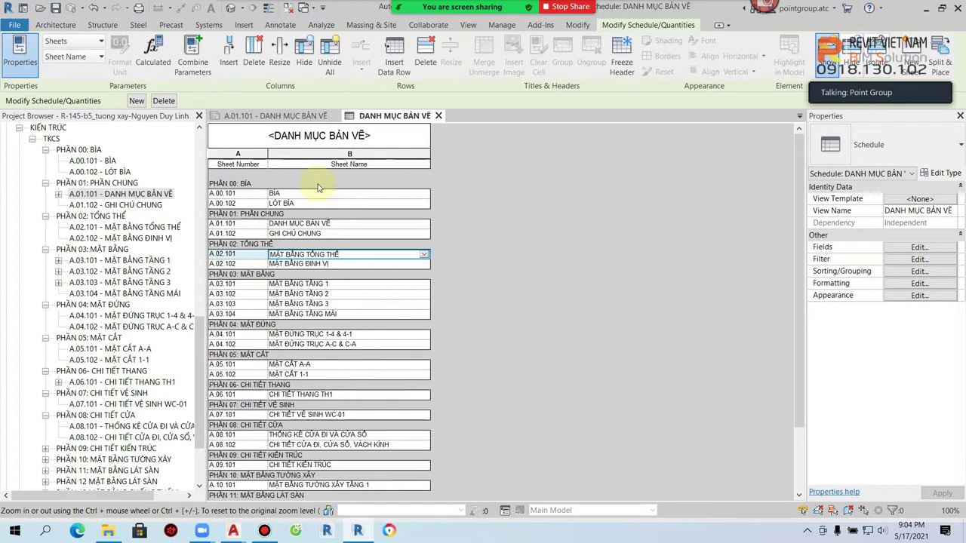
pyautogui.click(254, 164)
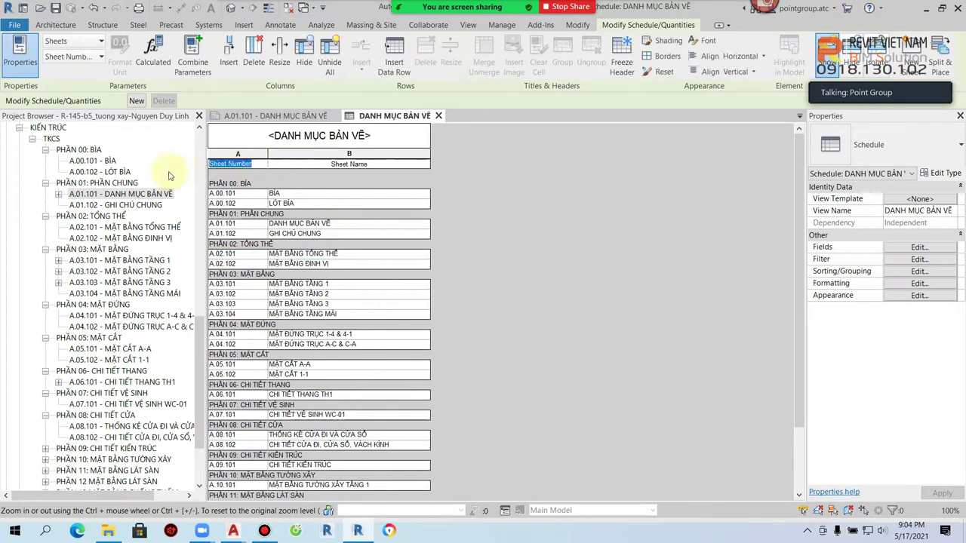
# Rename the headings to KÝ HIỆU BẢN VẼ and TÊN BẢN VẼ, then open sheet A.01.101.
pyautogui.write('TÊNT')
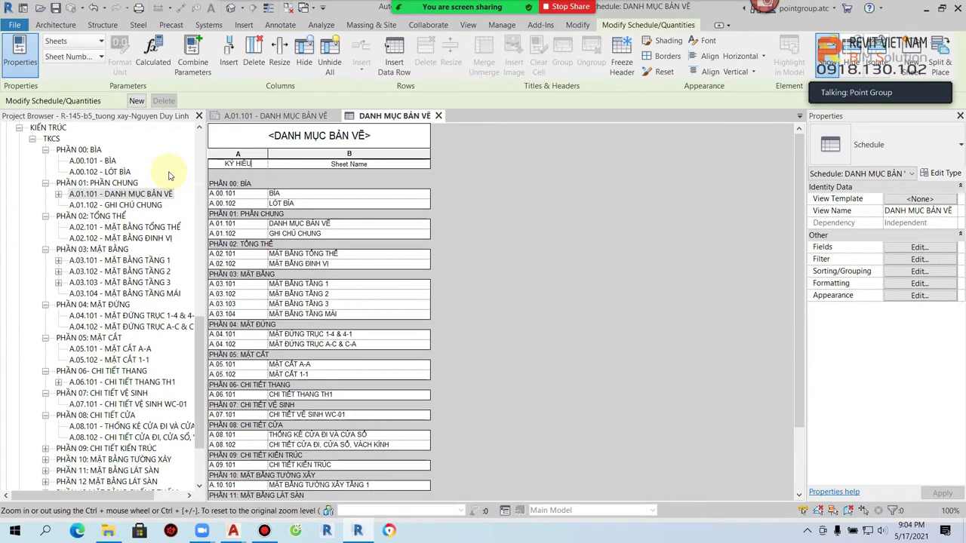
pyautogui.write(' VẼ')
pyautogui.click(399, 162)
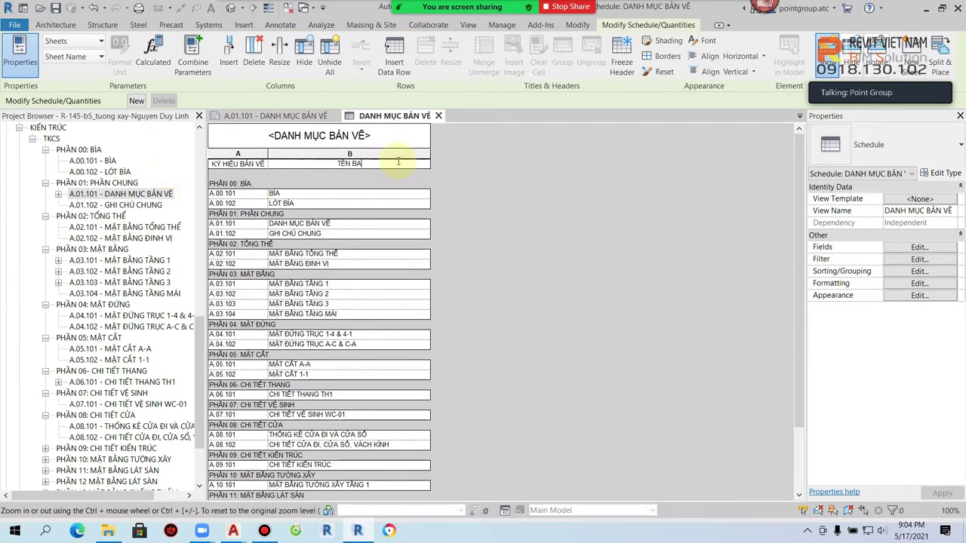
pyautogui.click(399, 204)
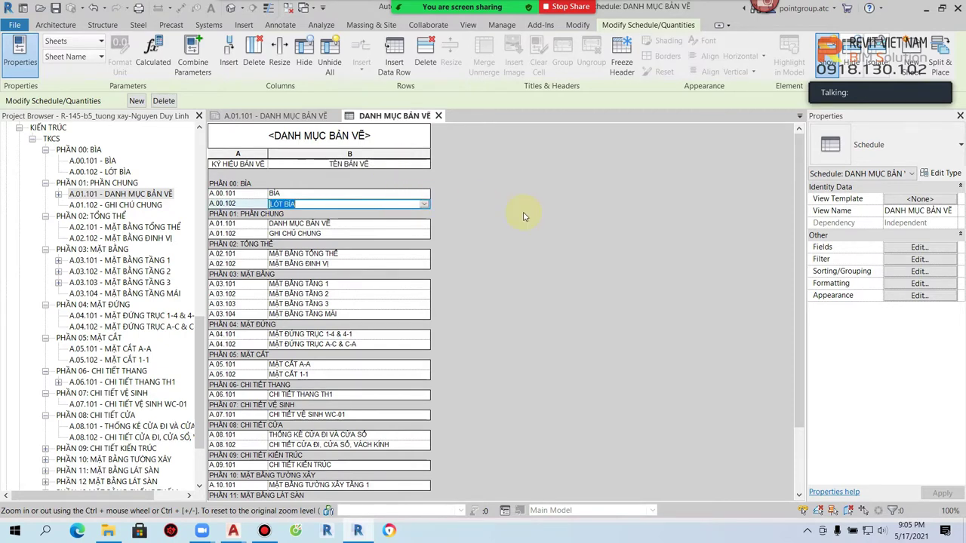
pyautogui.doubleClick(124, 194)
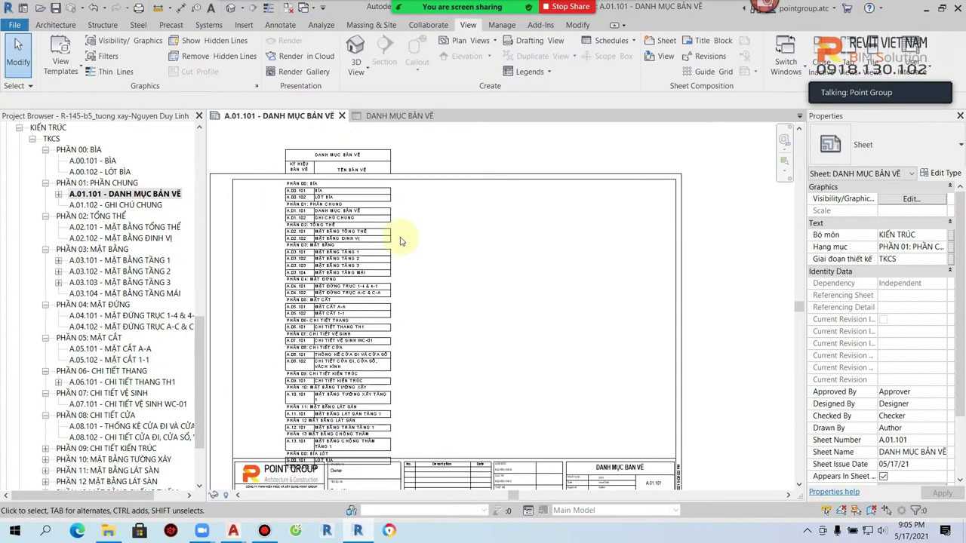
# Drag the width grip of the placed sheet list to widen its first column on A.01.101.
pyautogui.click(405, 269)
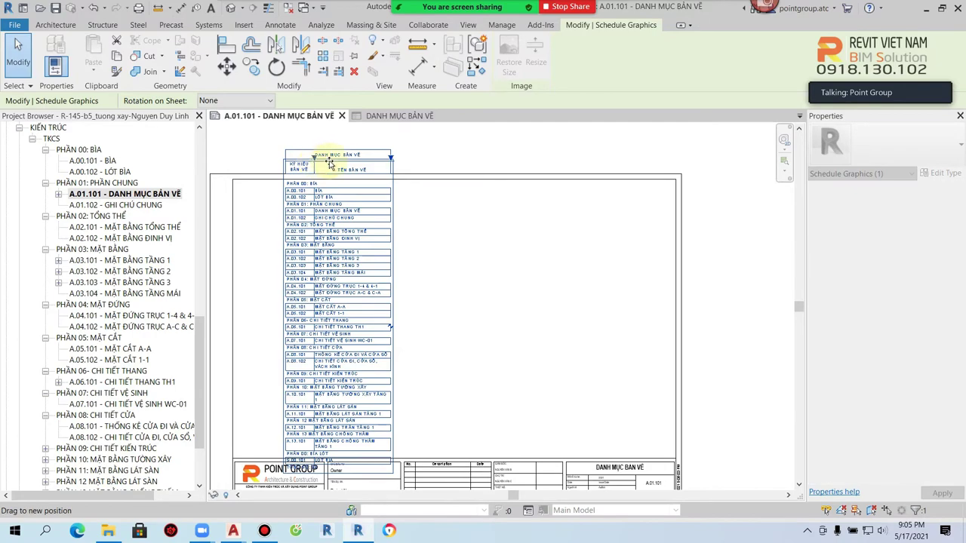
pyautogui.moveTo(316, 160); pyautogui.dragTo(332, 165)
pyautogui.scroll(1, 330, 187)
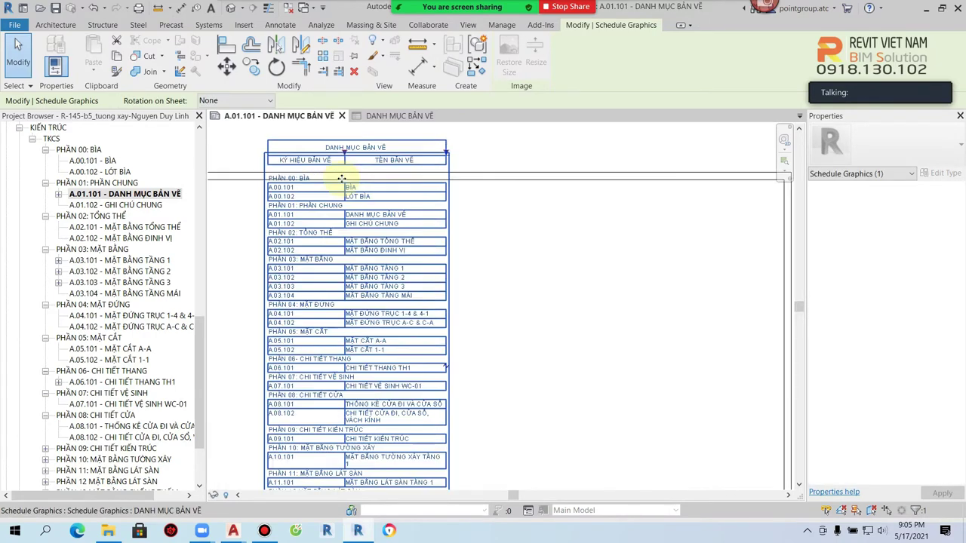
pyautogui.scroll(2, 330, 187)
pyautogui.scroll(-2, 398, 282)
pyautogui.scroll(-3, 384, 282)
pyautogui.scroll(-3, 378, 431)
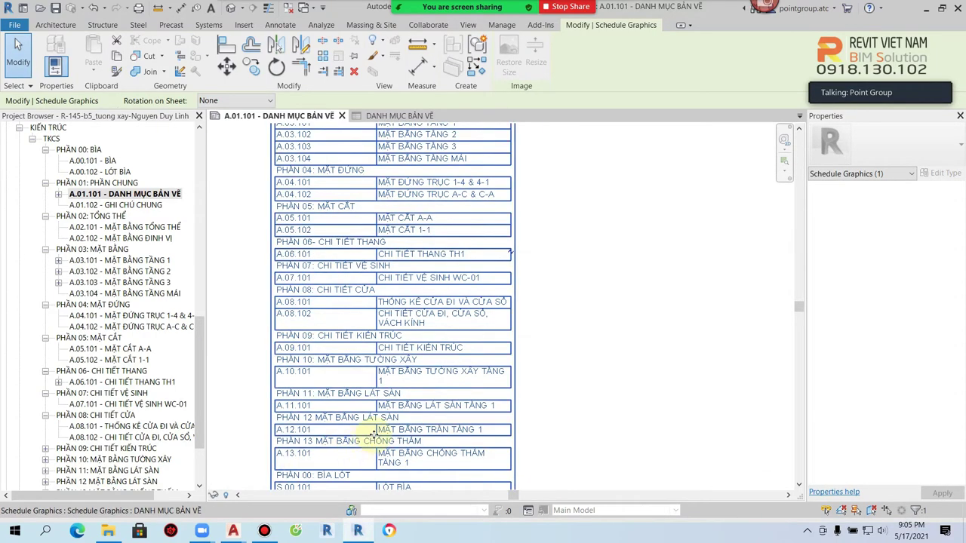
pyautogui.scroll(2, 385, 404)
pyautogui.scroll(-2, 384, 404)
pyautogui.scroll(-1, 423, 355)
pyautogui.scroll(-2, 442, 330)
pyautogui.scroll(-1, 453, 310)
pyautogui.scroll(2, 444, 226)
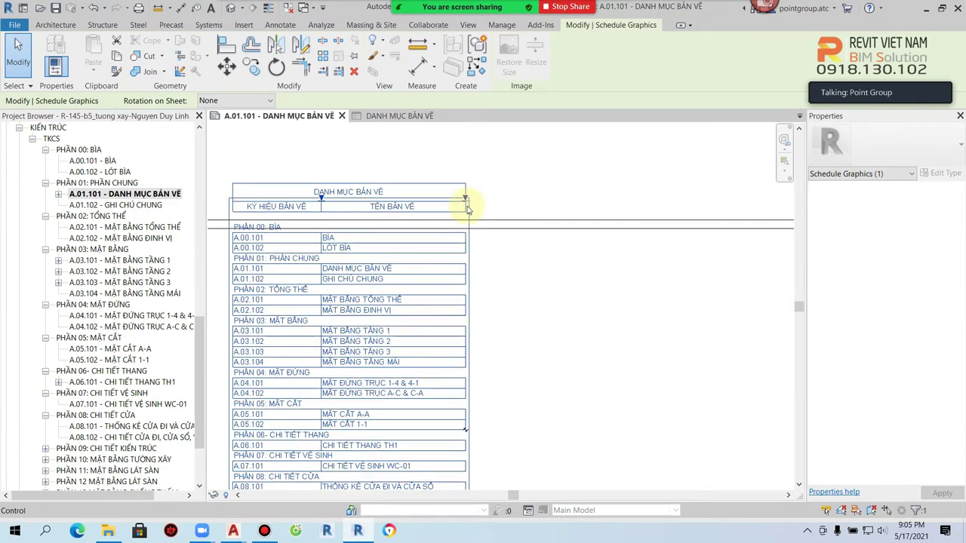
pyautogui.click(524, 266)
pyautogui.scroll(-2, 523, 272)
pyautogui.scroll(-1, 521, 291)
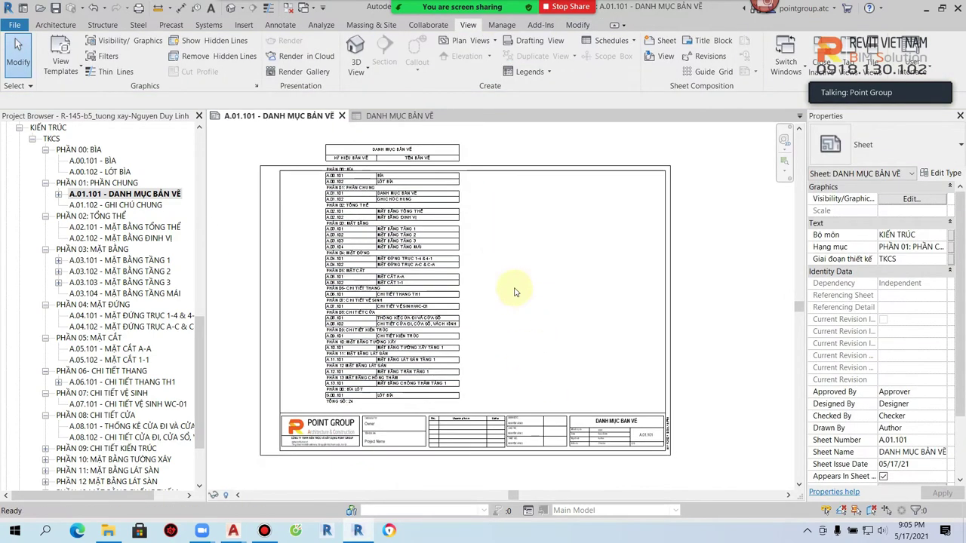
pyautogui.click(461, 290)
# Split the sheet list into two parts side by side at the top, lengthening the first.
pyautogui.click(460, 283)
pyautogui.moveTo(461, 285)
pyautogui.mouseDown()
pyautogui.moveTo(458, 305)
pyautogui.moveTo(470, 264)
pyautogui.mouseUp()
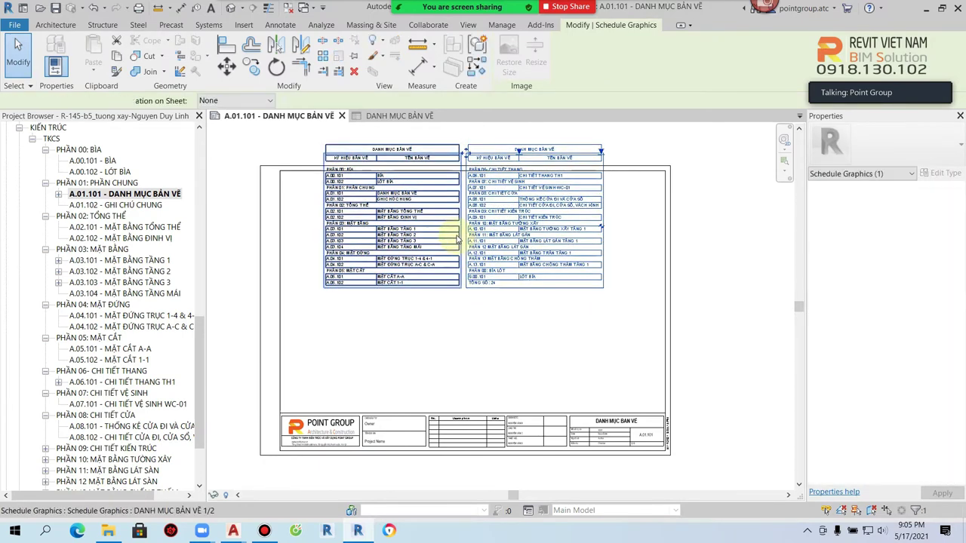
pyautogui.moveTo(459, 205); pyautogui.dragTo(422, 238)
pyautogui.click(474, 160)
pyautogui.moveTo(464, 154); pyautogui.dragTo(427, 184)
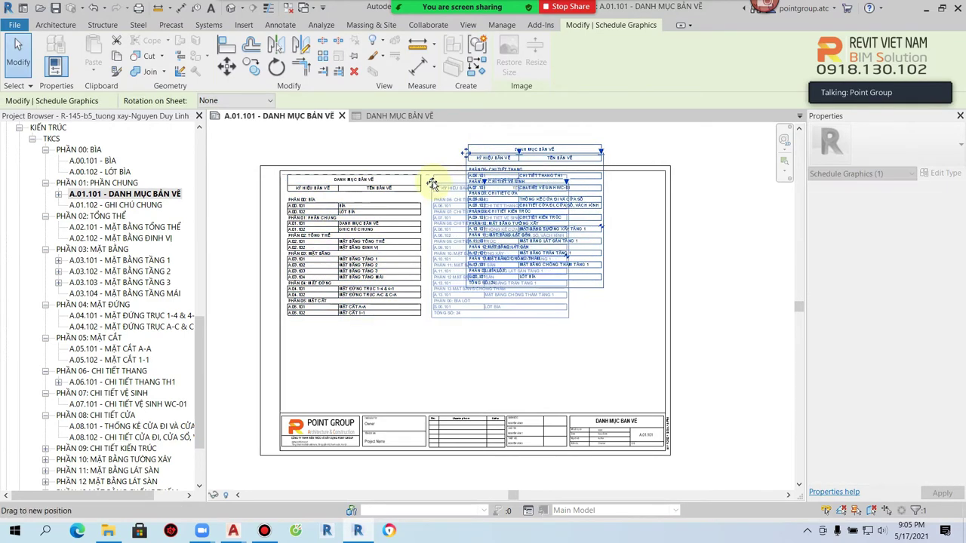
pyautogui.click(363, 323)
pyautogui.moveTo(354, 318); pyautogui.dragTo(354, 416)
# Open the sheet list's own table view, then return to sheet A.01.101.
pyautogui.scroll(3, 467, 192)
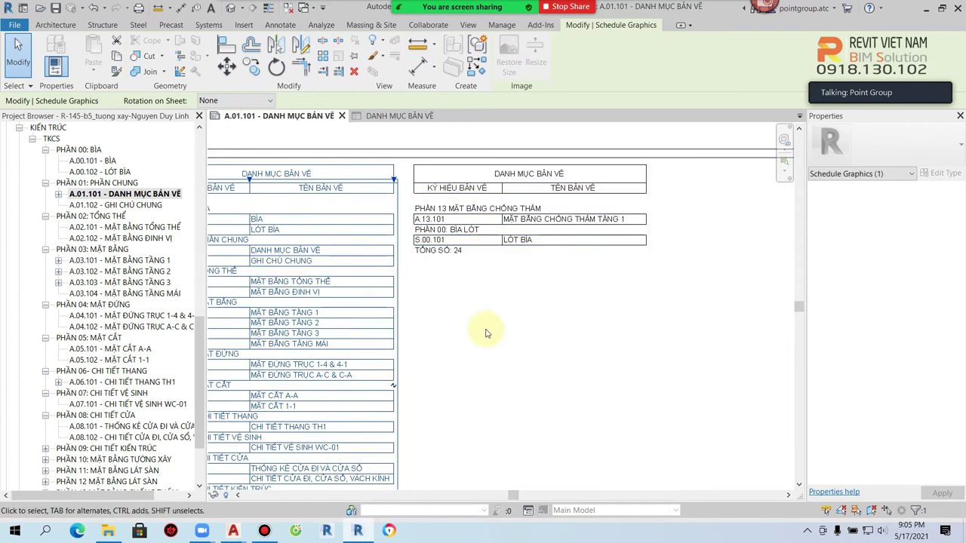
pyautogui.press('Escape')
pyautogui.scroll(2, 483, 298)
pyautogui.scroll(-3, 492, 309)
pyautogui.scroll(-2, 491, 286)
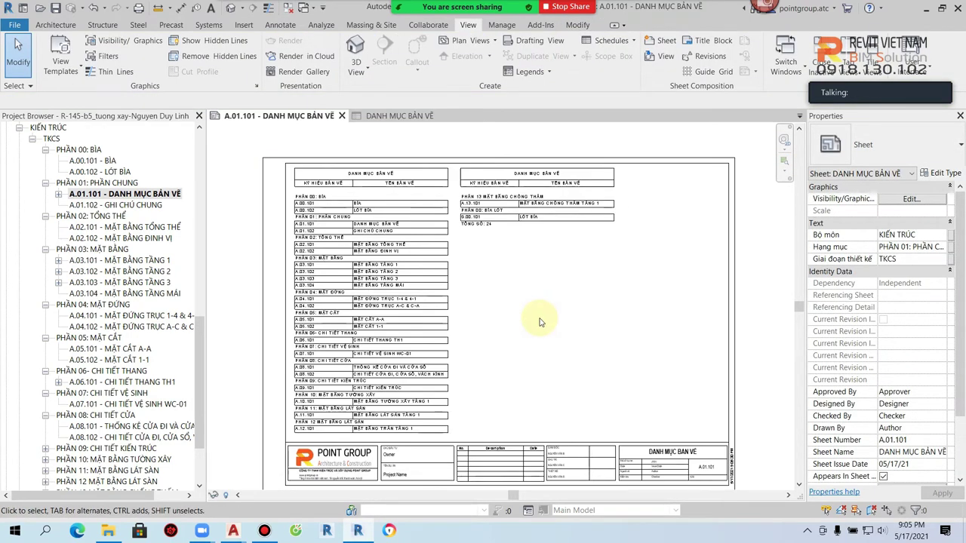
pyautogui.click(465, 255)
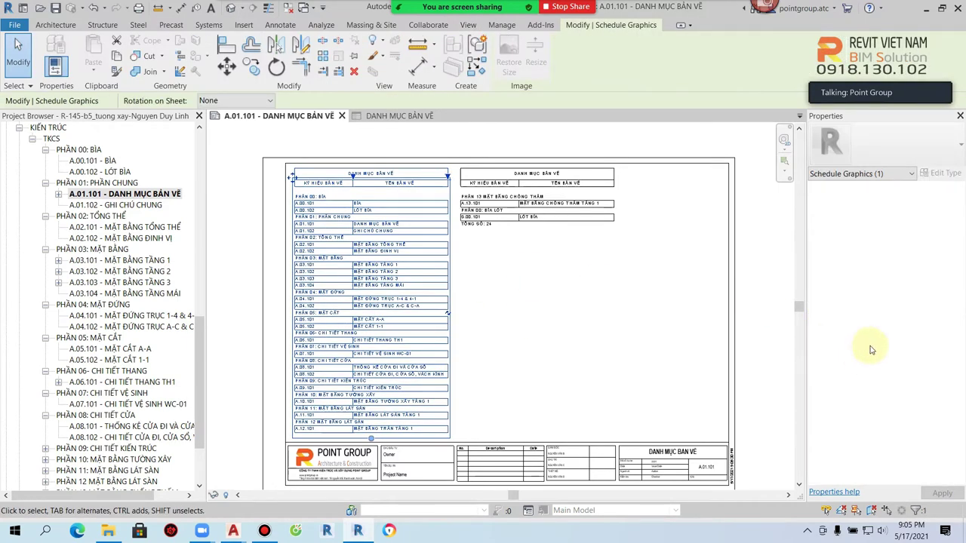
pyautogui.click(507, 273)
pyautogui.doubleClick(399, 248)
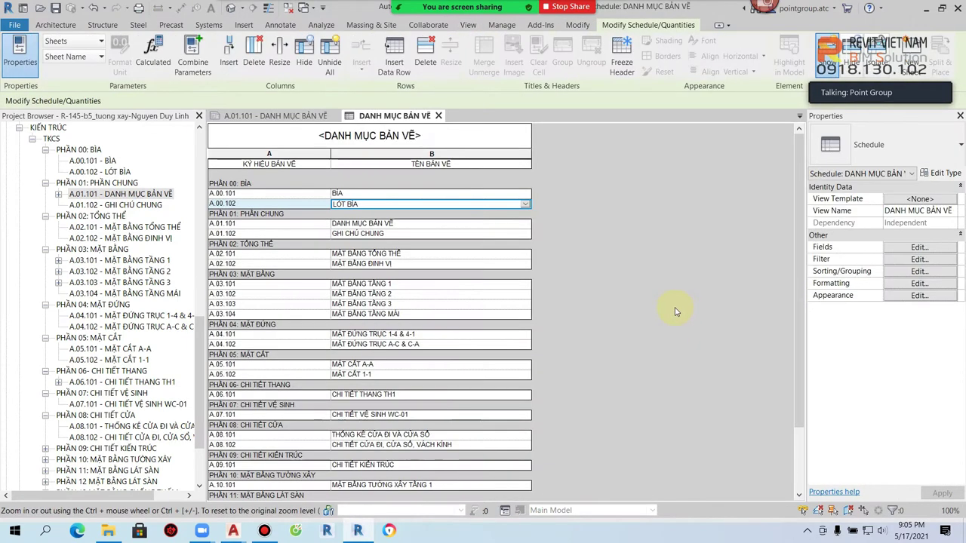
pyautogui.click(439, 116)
pyautogui.click(438, 116)
pyautogui.scroll(-2, 527, 293)
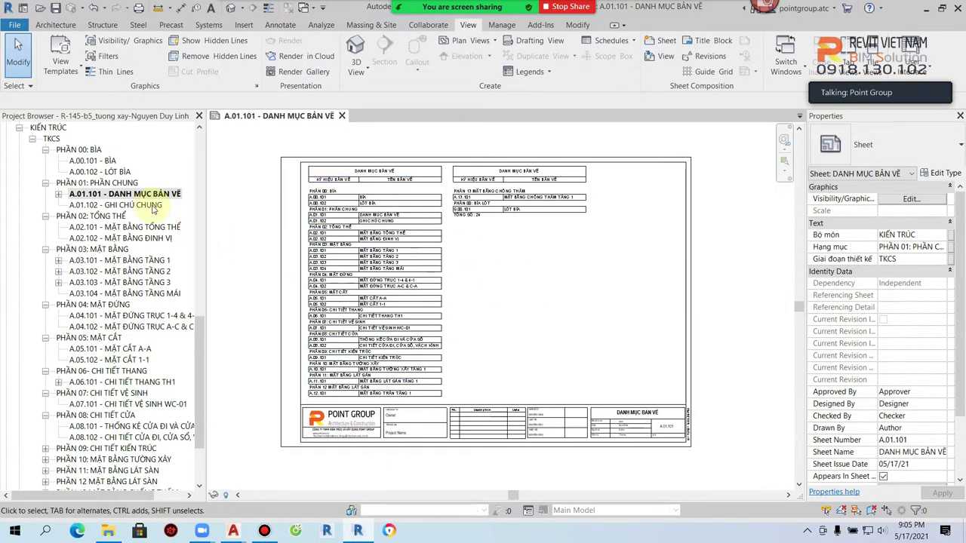
# Delete the second list part from A.01.101 and paste the schedule at sheet A.01.102's top-left.
pyautogui.click(541, 184)
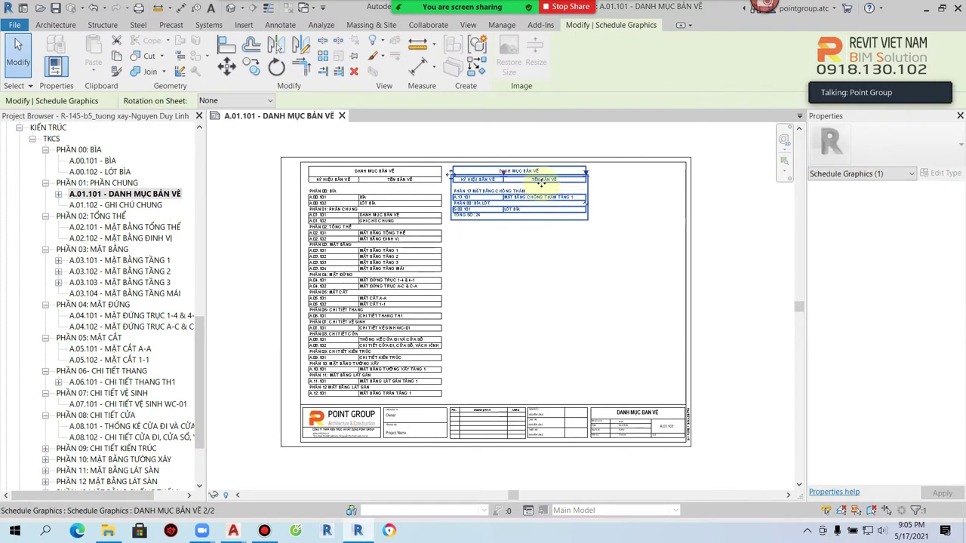
pyautogui.press('Delete')
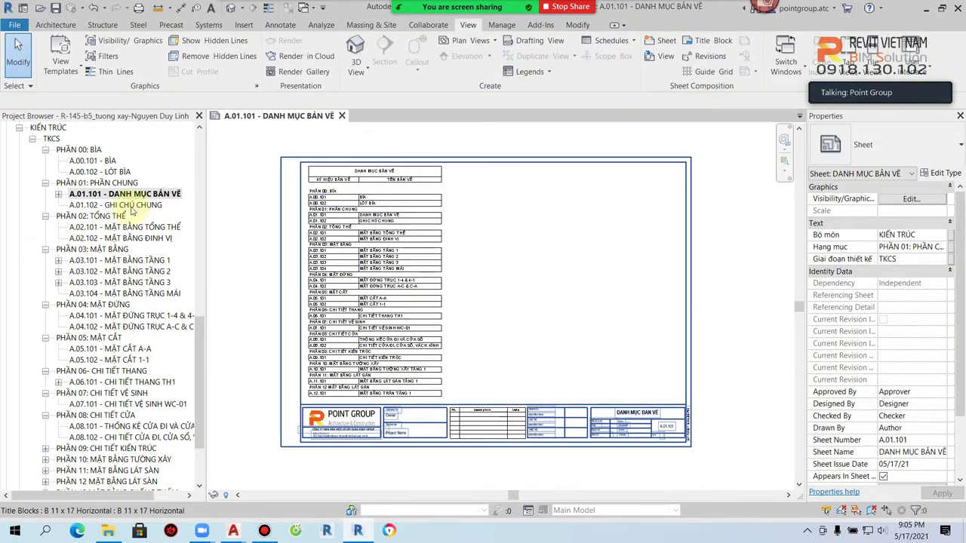
pyautogui.doubleClick(121, 205)
pyautogui.hotkey('ctrl', 'v')
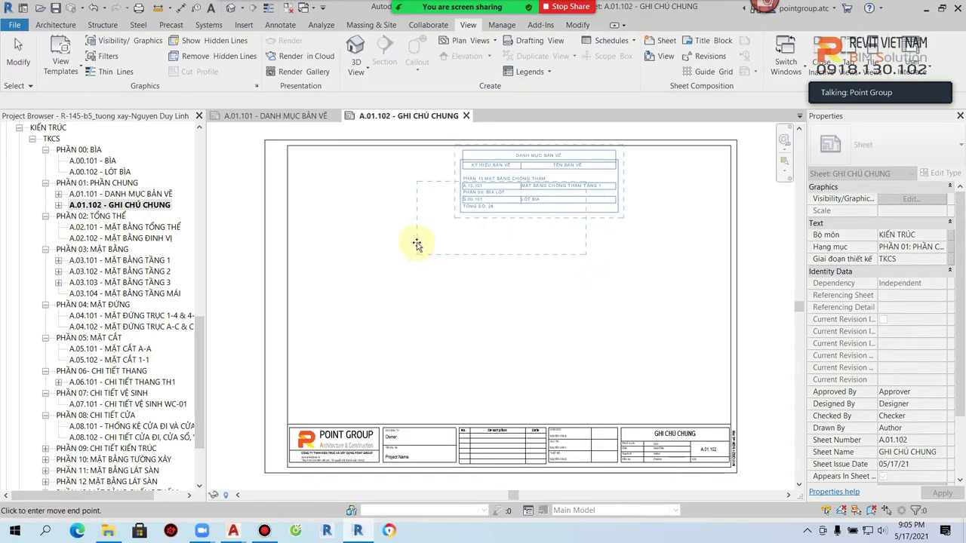
pyautogui.click(308, 217)
pyautogui.press('Escape')
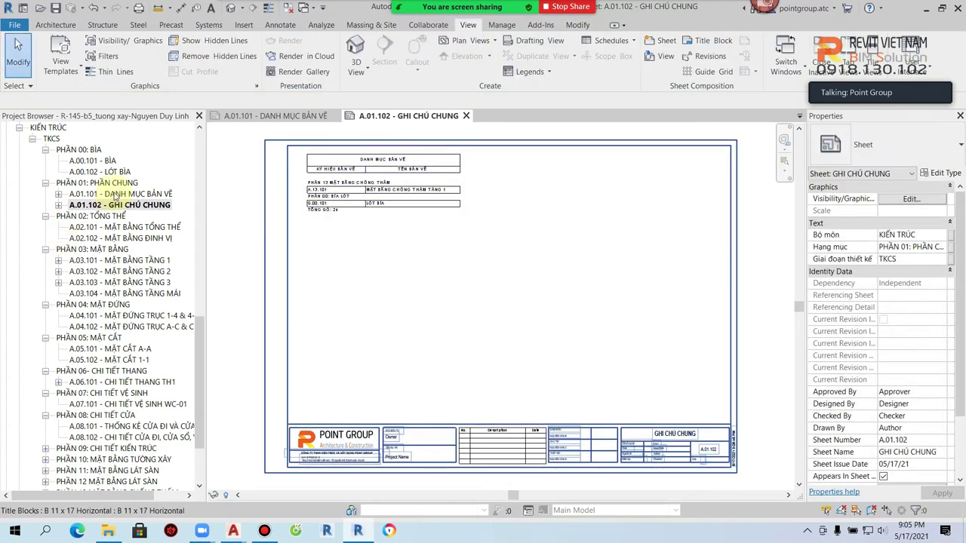
# Select the schedule on A.01.102 and paste it onto sheet A.01.101.
pyautogui.doubleClick(115, 195)
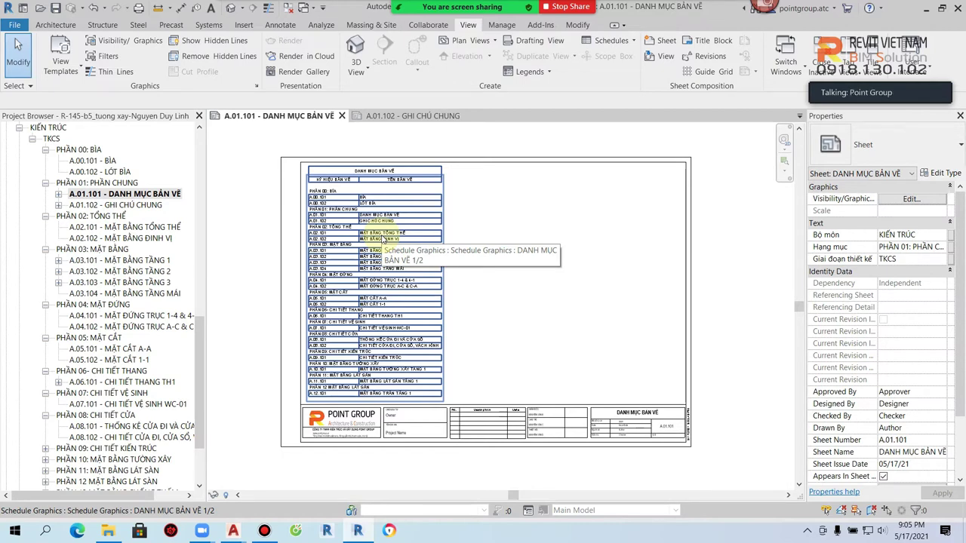
pyautogui.click(154, 209)
pyautogui.doubleClick(154, 207)
pyautogui.click(400, 184)
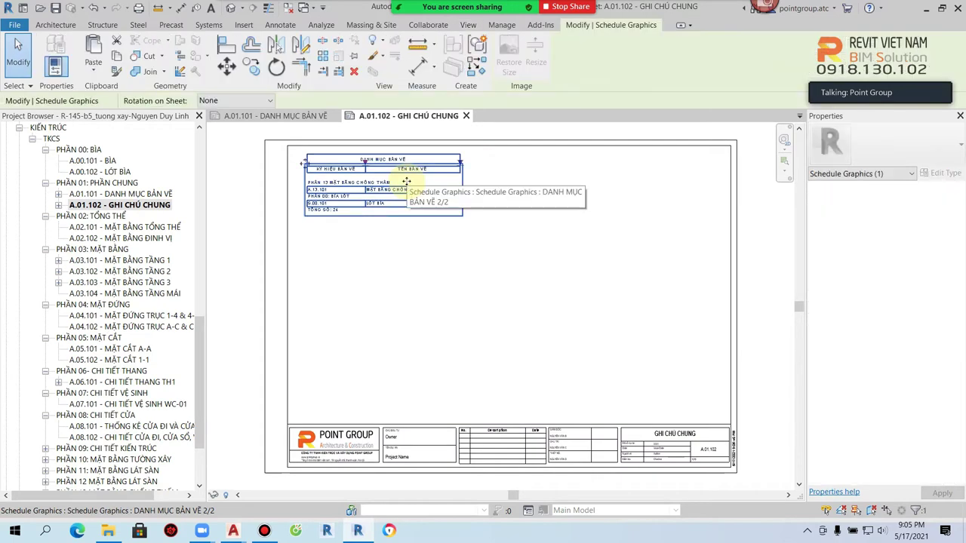
pyautogui.doubleClick(121, 194)
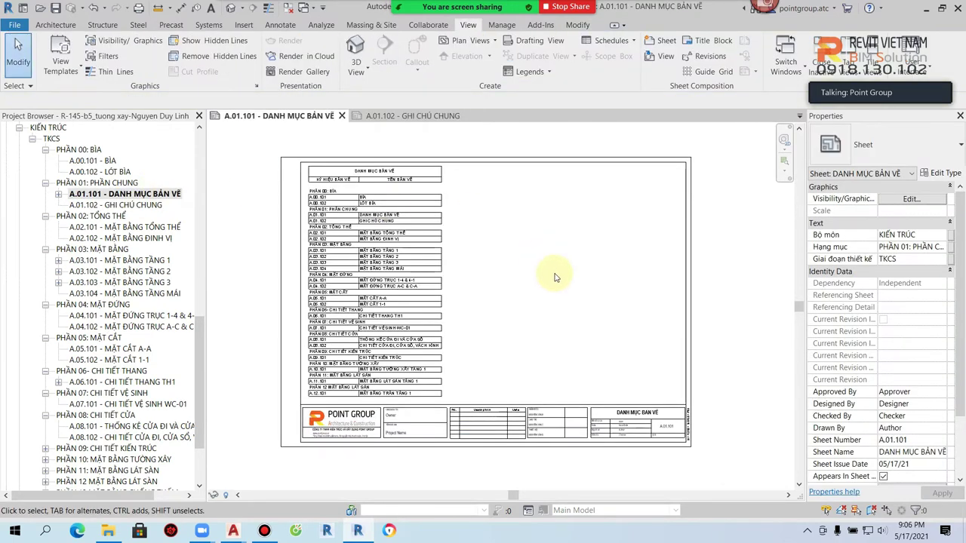
pyautogui.hotkey('ctrl', 'v')
# Place the pasted schedule beside the first one on A.01.101 and finish pasting.
pyautogui.click(539, 253)
pyautogui.moveTo(543, 207)
pyautogui.mouseDown()
pyautogui.moveTo(449, 170)
pyautogui.moveTo(459, 289)
pyautogui.mouseUp()
pyautogui.click(553, 51)
# Merge the schedule pieces, then split it at the break marker into two columns.
pyautogui.click(500, 290)
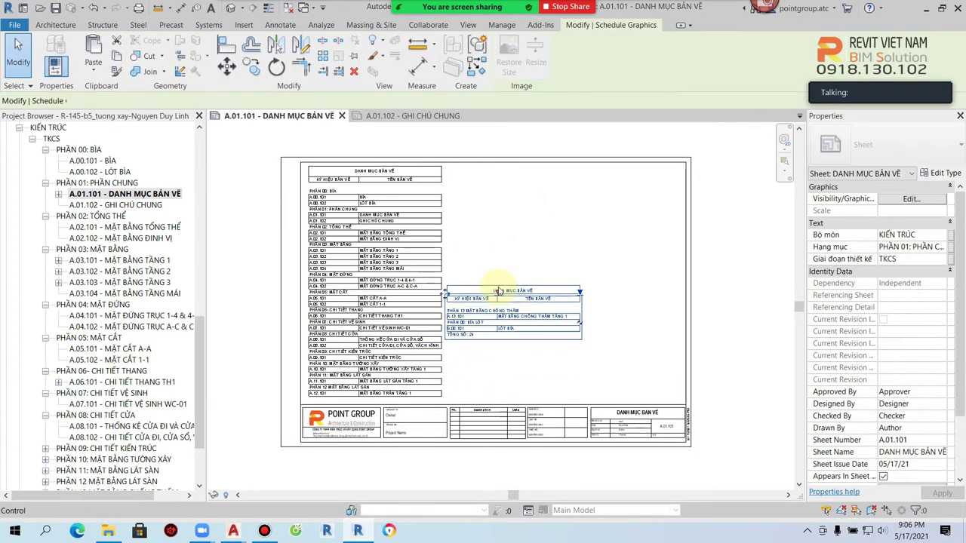
pyautogui.moveTo(447, 293); pyautogui.dragTo(340, 194)
pyautogui.moveTo(301, 175); pyautogui.dragTo(309, 177)
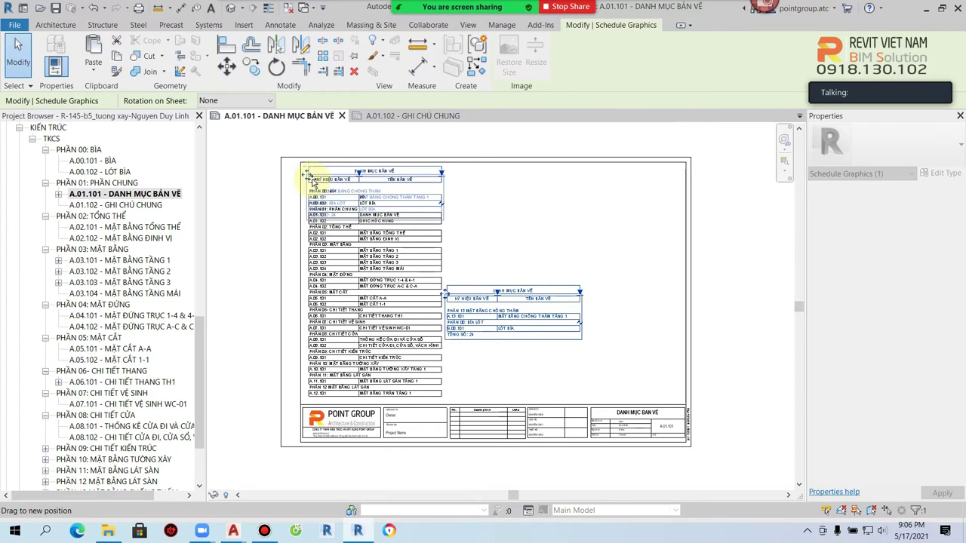
pyautogui.click(578, 254)
pyautogui.click(410, 309)
pyautogui.click(449, 316)
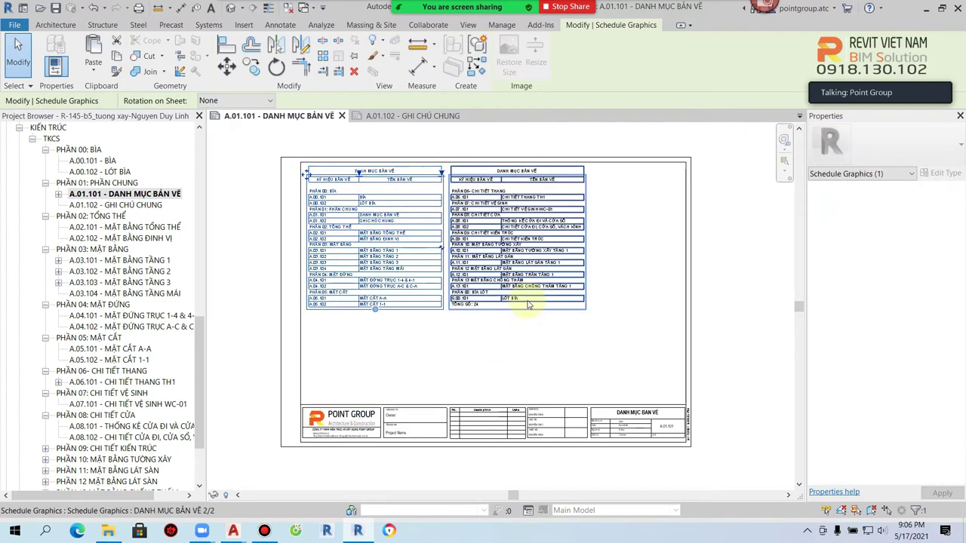
pyautogui.click(596, 349)
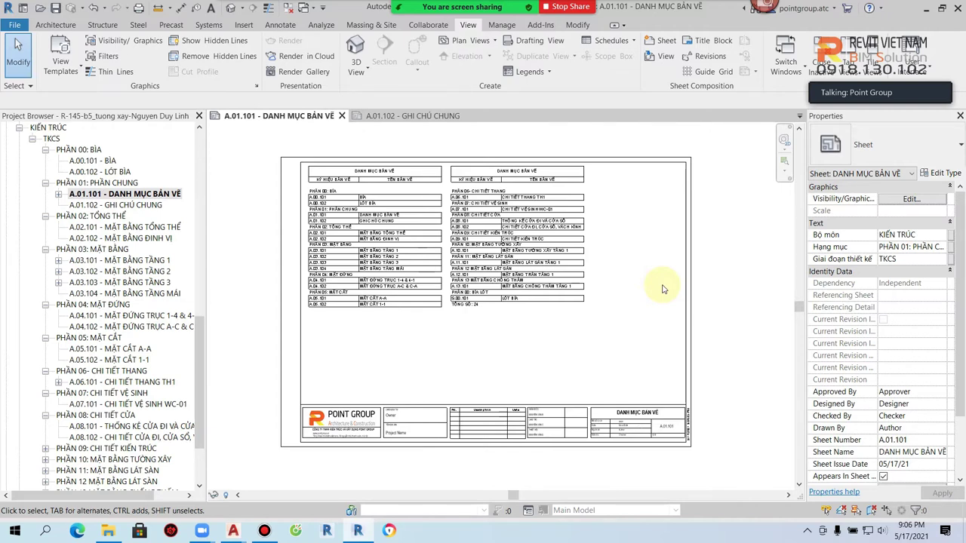
pyautogui.click(438, 241)
pyautogui.scroll(2, 438, 241)
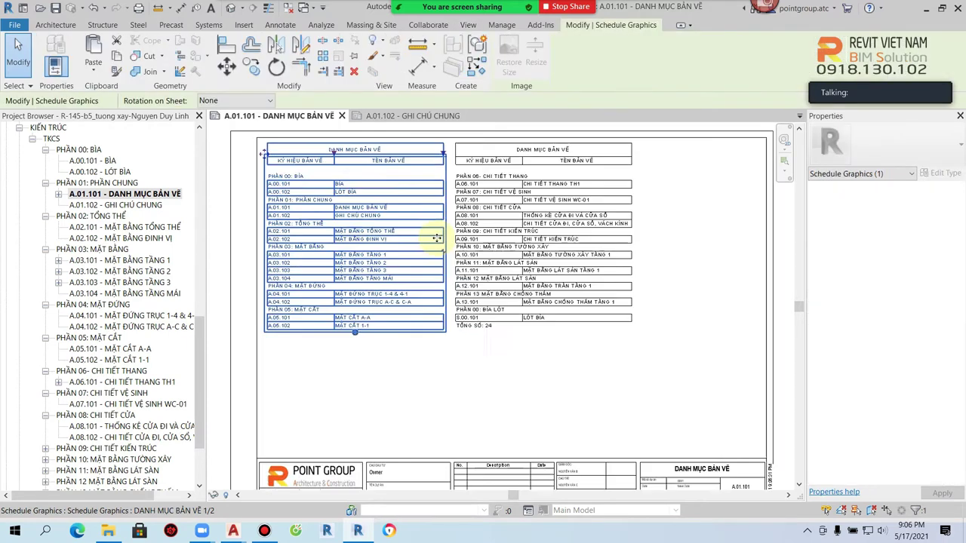
# Split the left column after PHẦN 03 and rearrange pieces, undoing the row redistribution.
pyautogui.click(445, 255)
pyautogui.moveTo(356, 261); pyautogui.dragTo(342, 245)
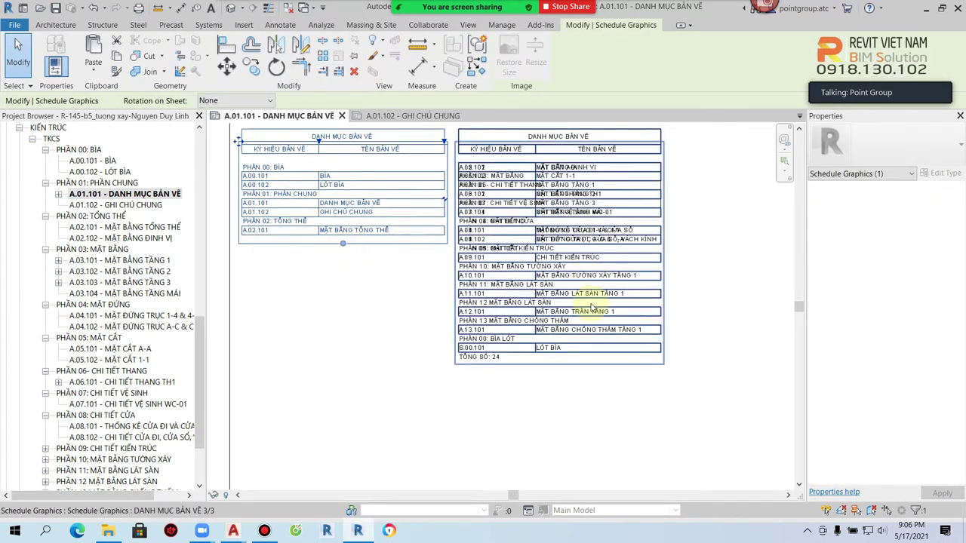
pyautogui.moveTo(592, 307); pyautogui.dragTo(511, 339)
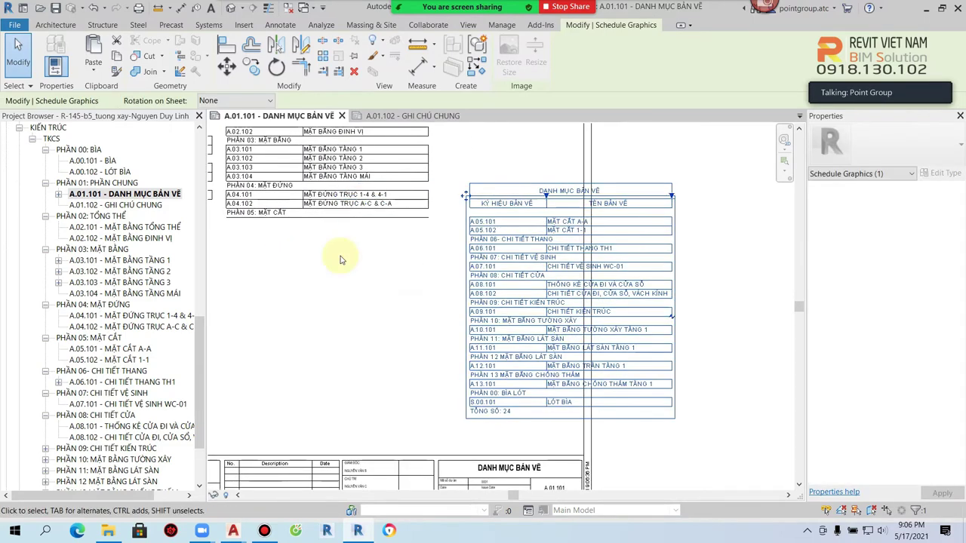
pyautogui.moveTo(339, 259); pyautogui.dragTo(399, 302, button='middle')
pyautogui.hotkey('ctrl', 'z')
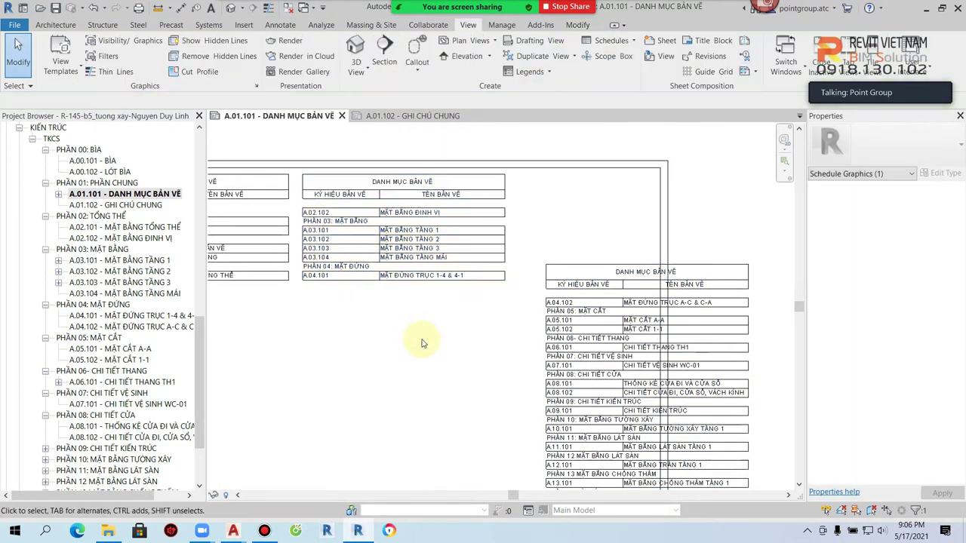
pyautogui.click(423, 343)
pyautogui.scroll(-2, 434, 324)
# Merge the right piece into the middle one and lengthen the left column through A.12.101.
pyautogui.click(438, 253)
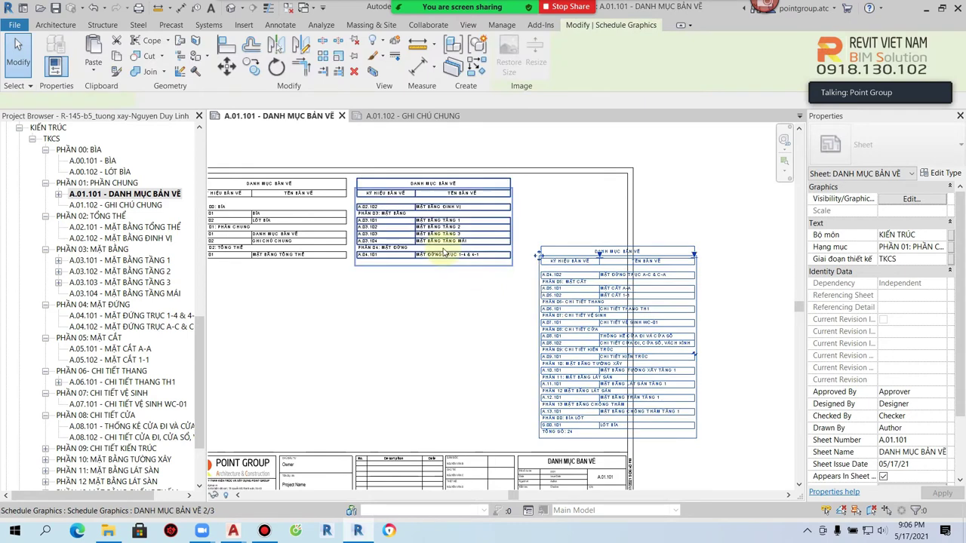
pyautogui.moveTo(545, 261); pyautogui.dragTo(428, 215)
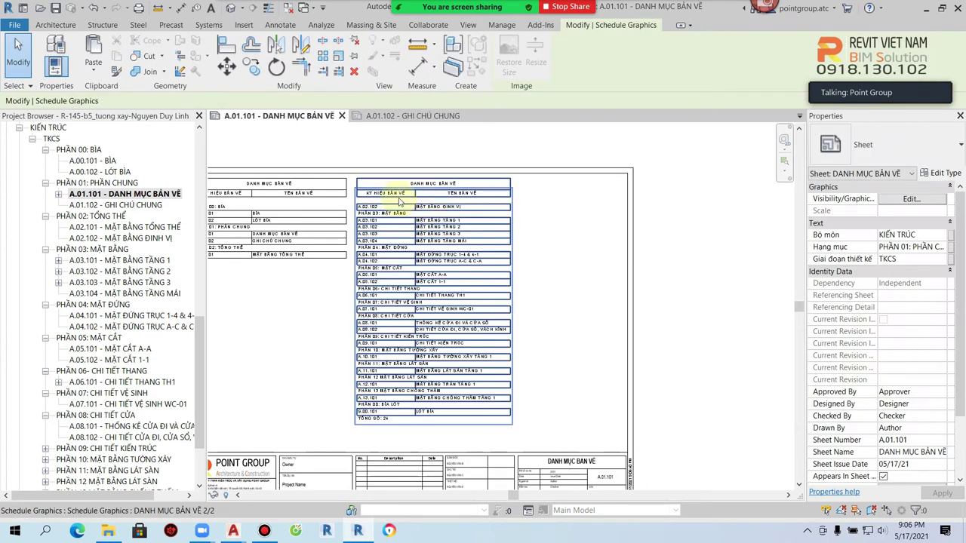
pyautogui.click(356, 190)
pyautogui.moveTo(302, 255)
pyautogui.mouseDown()
pyautogui.moveTo(267, 350)
pyautogui.moveTo(269, 459)
pyautogui.mouseUp()
pyautogui.click(502, 406)
pyautogui.scroll(-1, 503, 405)
pyautogui.moveTo(503, 405); pyautogui.dragTo(565, 327, button='middle')
pyautogui.click(427, 324)
pyautogui.click(556, 328)
pyautogui.scroll(-1, 880, 292)
pyautogui.scroll(-2, 880, 292)
pyautogui.click(377, 240)
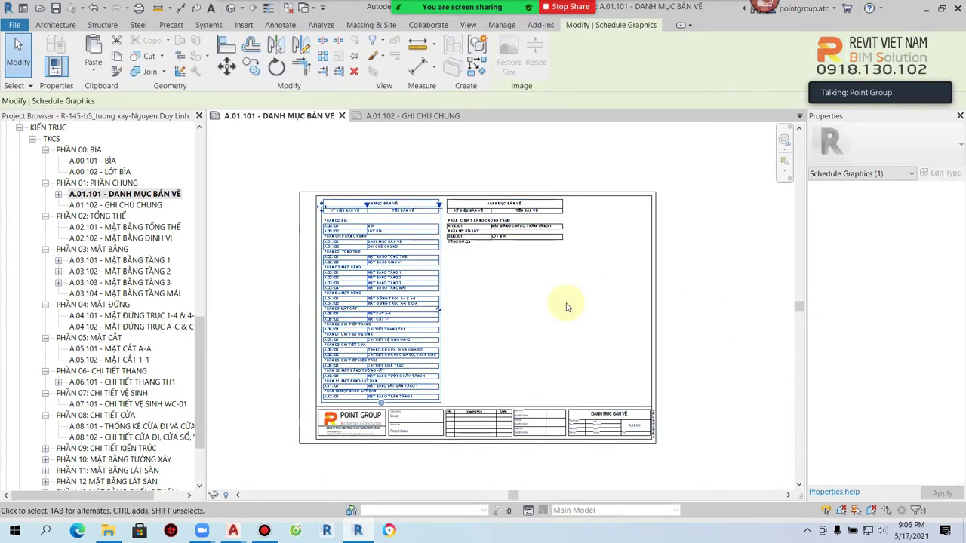
pyautogui.click(568, 307)
# Start a new Sheet List schedule, cancel it, and check both schedule columns.
pyautogui.click(611, 40)
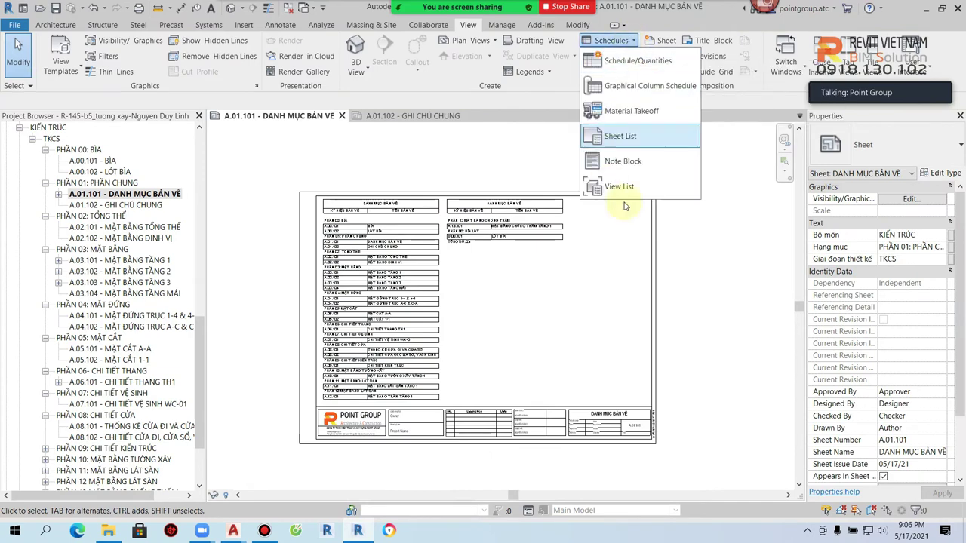
pyautogui.click(633, 148)
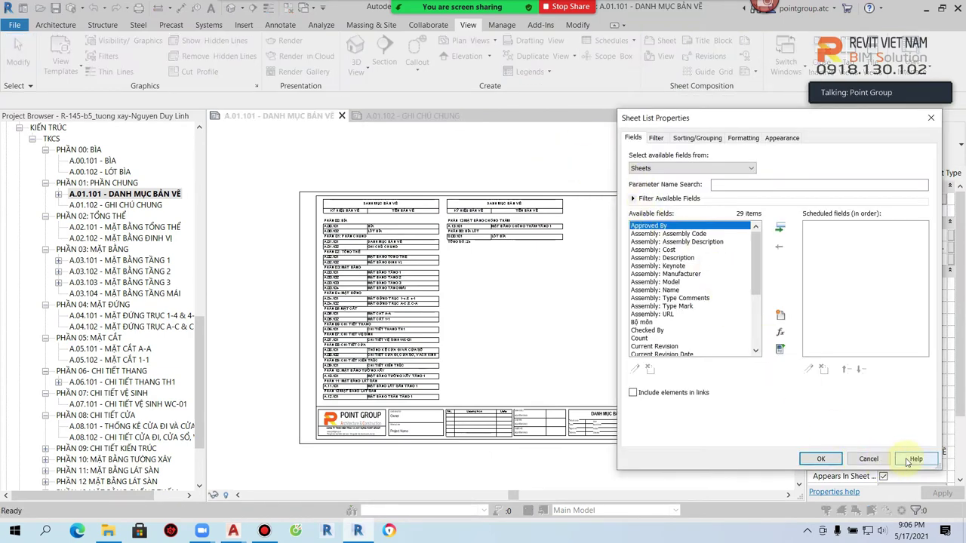
pyautogui.click(868, 459)
pyautogui.click(395, 244)
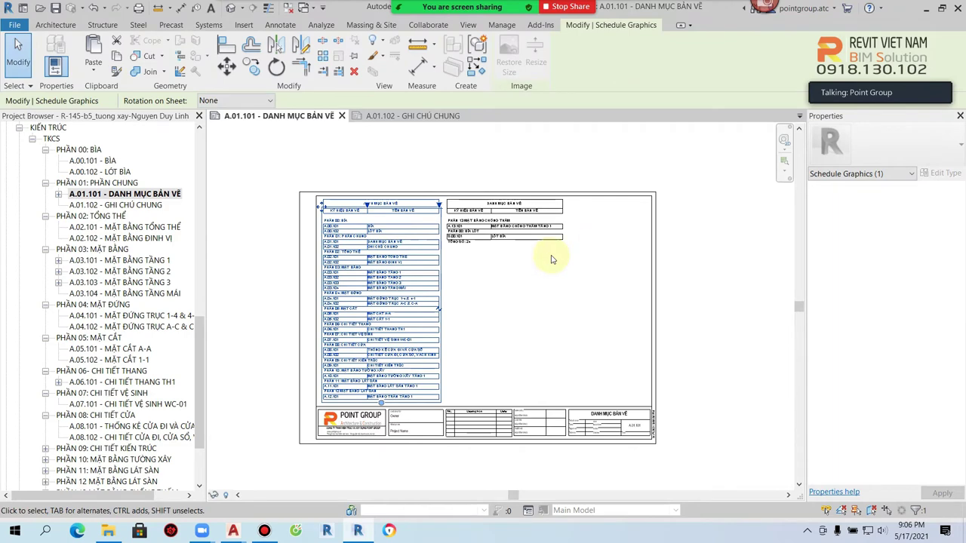
pyautogui.click(523, 246)
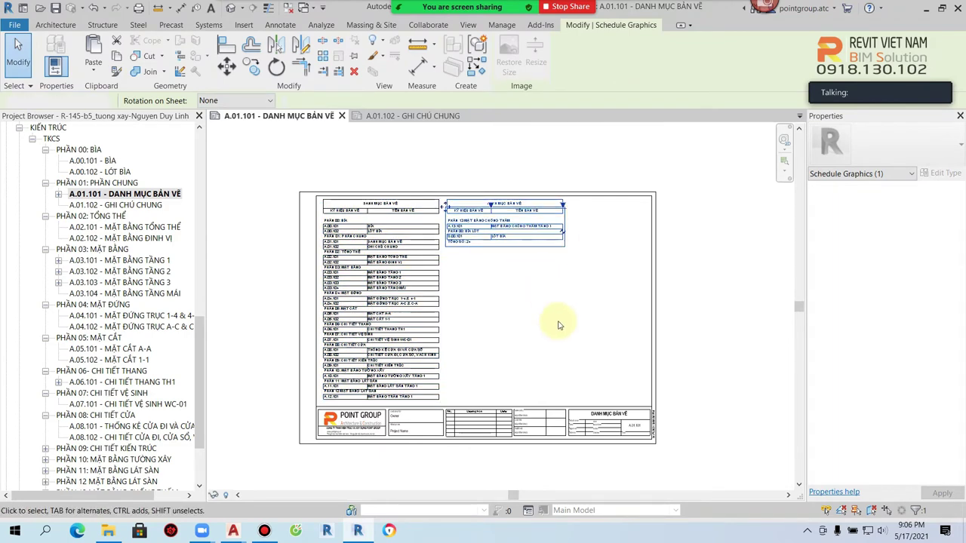
pyautogui.click(556, 333)
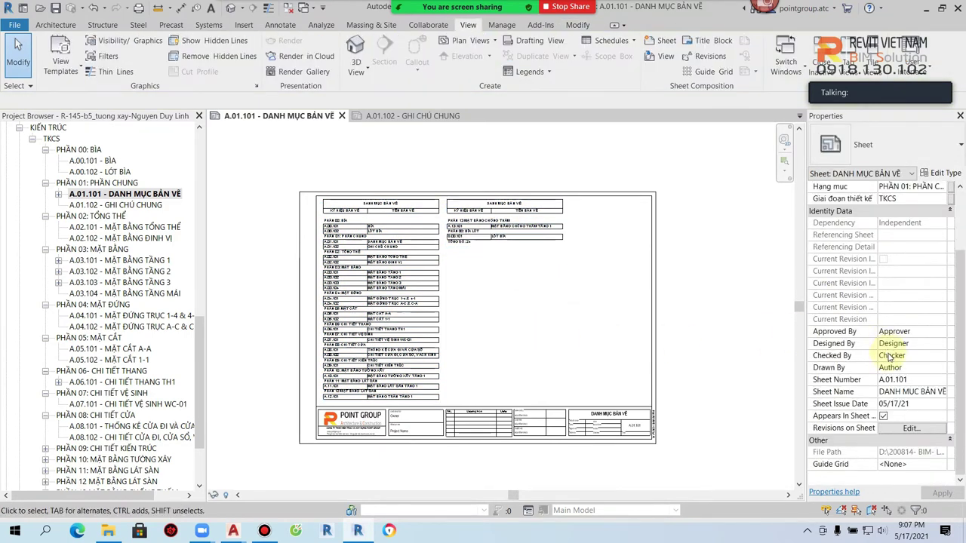
pyautogui.click(389, 295)
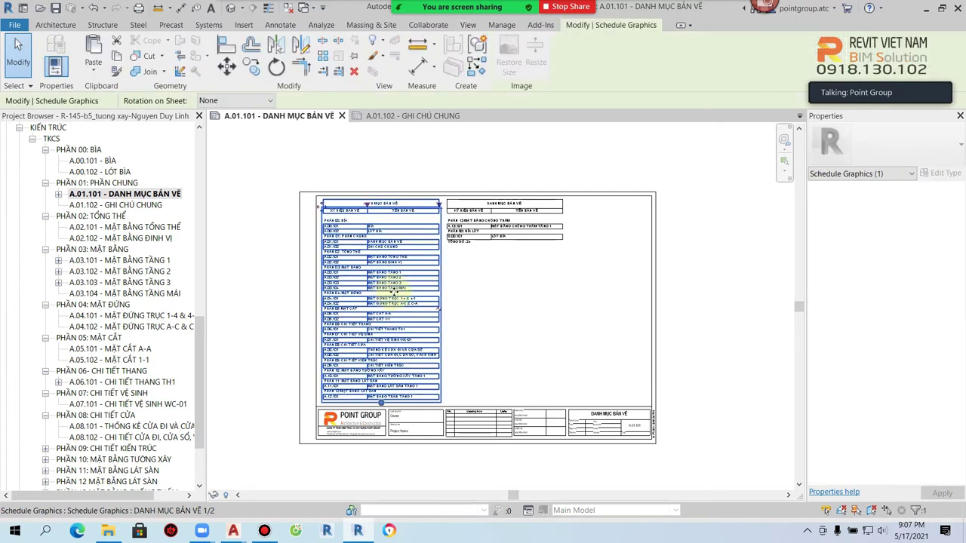
pyautogui.press('Escape')
# Glance at Type Properties, then view the Manage > Additional Settings list and select the schedule.
pyautogui.click(946, 174)
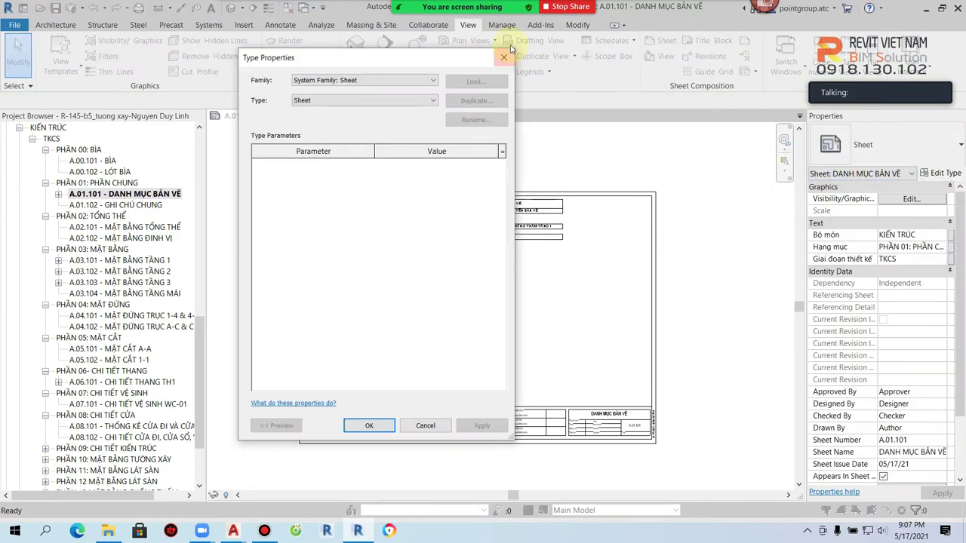
pyautogui.click(503, 56)
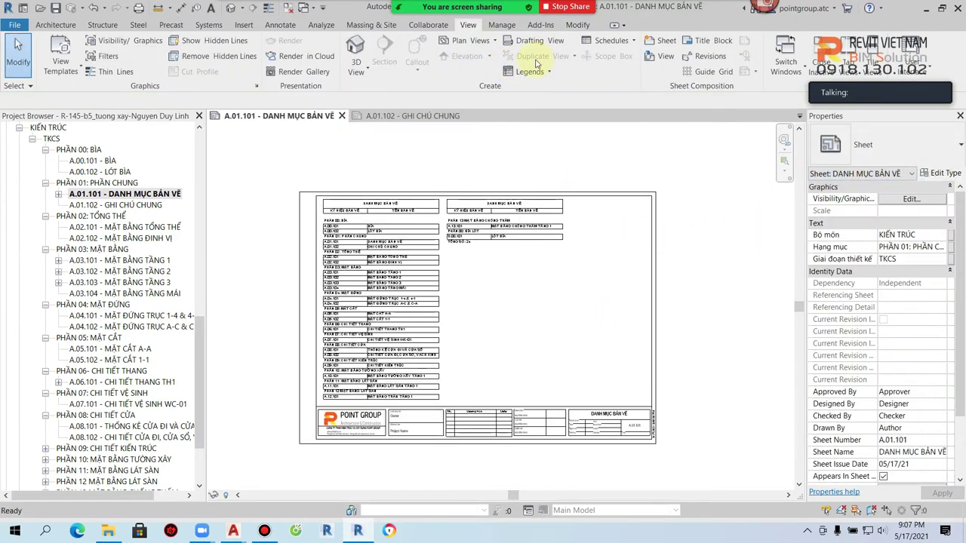
pyautogui.click(613, 45)
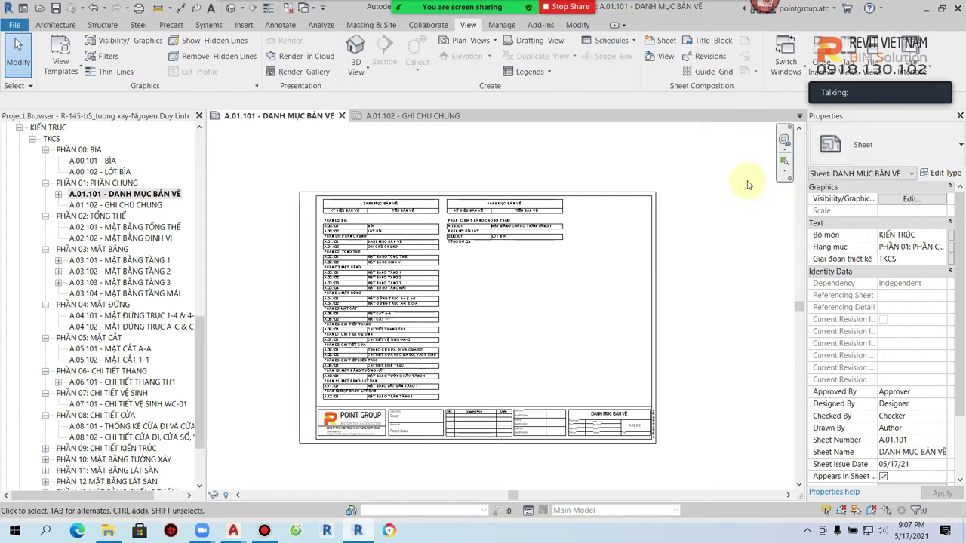
pyautogui.click(503, 26)
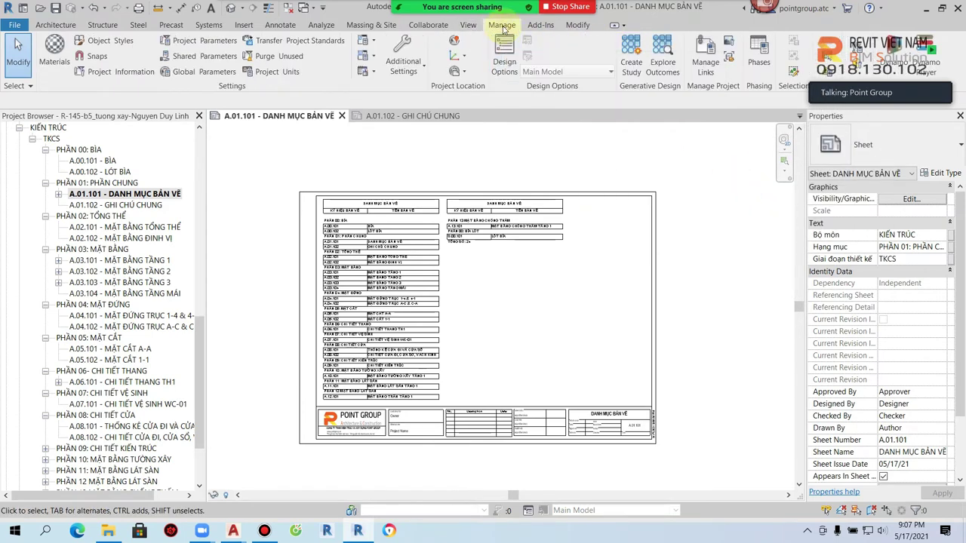
pyautogui.click(415, 73)
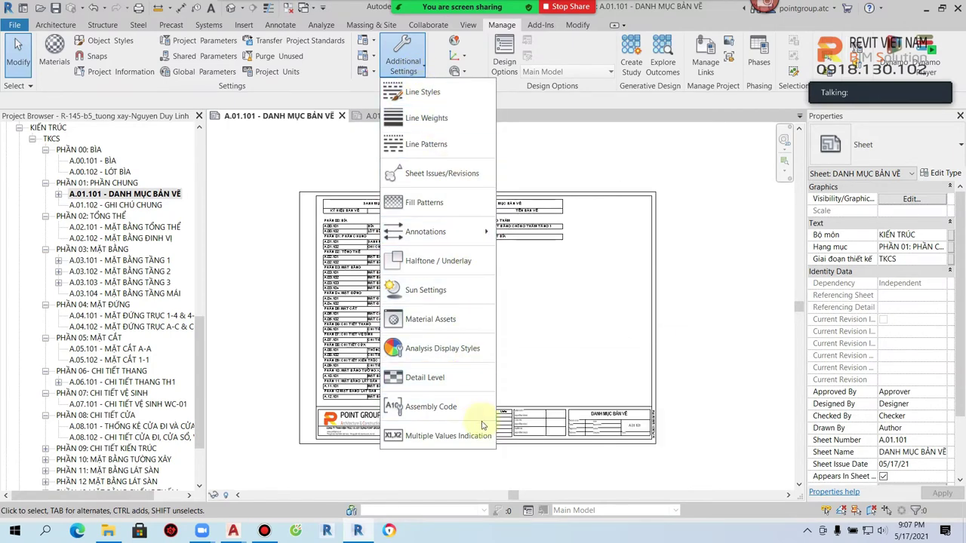
pyautogui.click(710, 330)
pyautogui.scroll(3, 412, 300)
pyautogui.scroll(3, 412, 300)
pyautogui.click(412, 299)
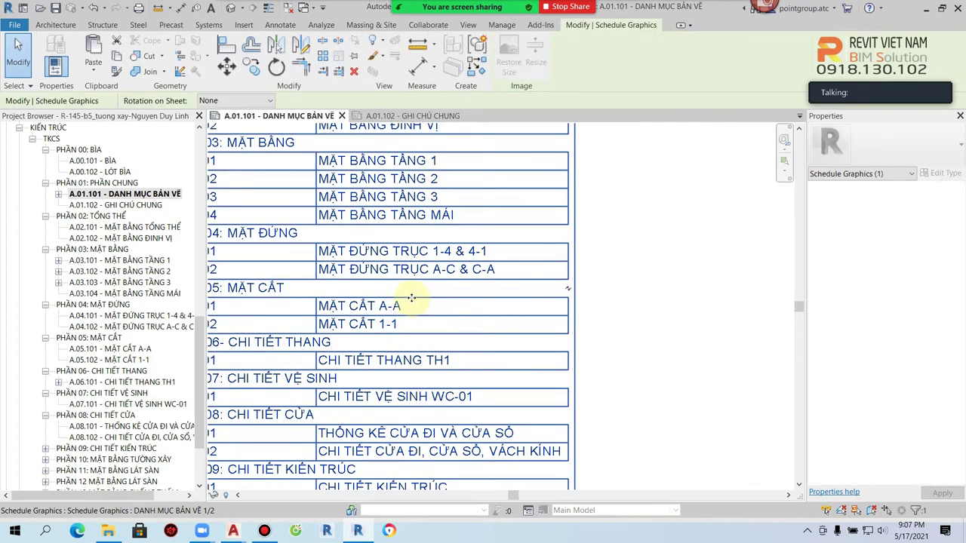
# Open the DANH MỤC BẢN VẼ schedule view and its Appearance settings, leaving title and body sizes unchanged.
pyautogui.doubleClick(412, 300)
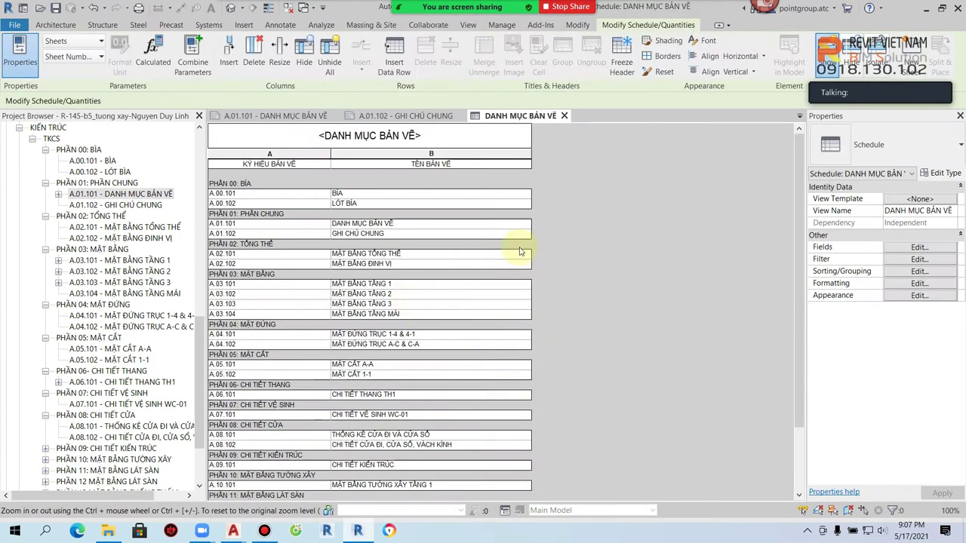
pyautogui.click(893, 296)
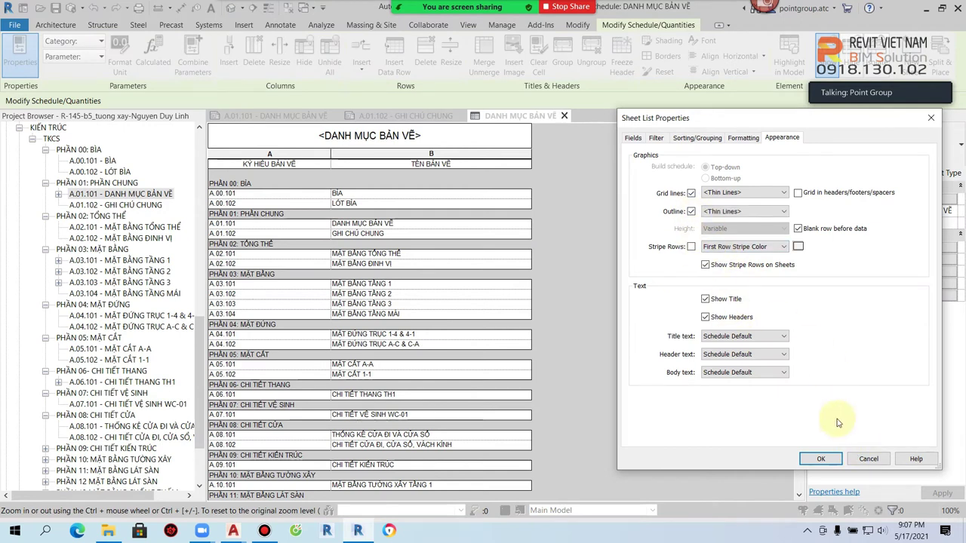
pyautogui.click(761, 344)
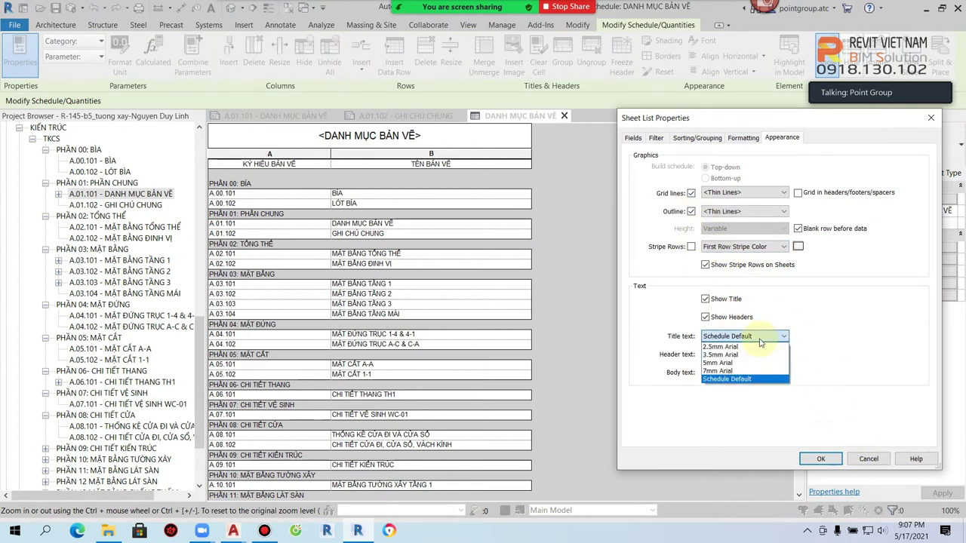
pyautogui.click(761, 344)
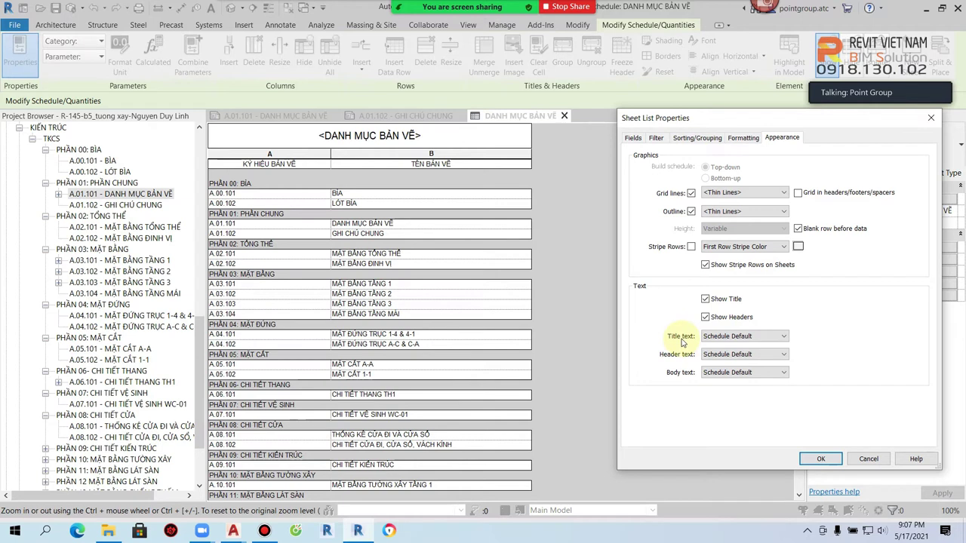
pyautogui.click(748, 376)
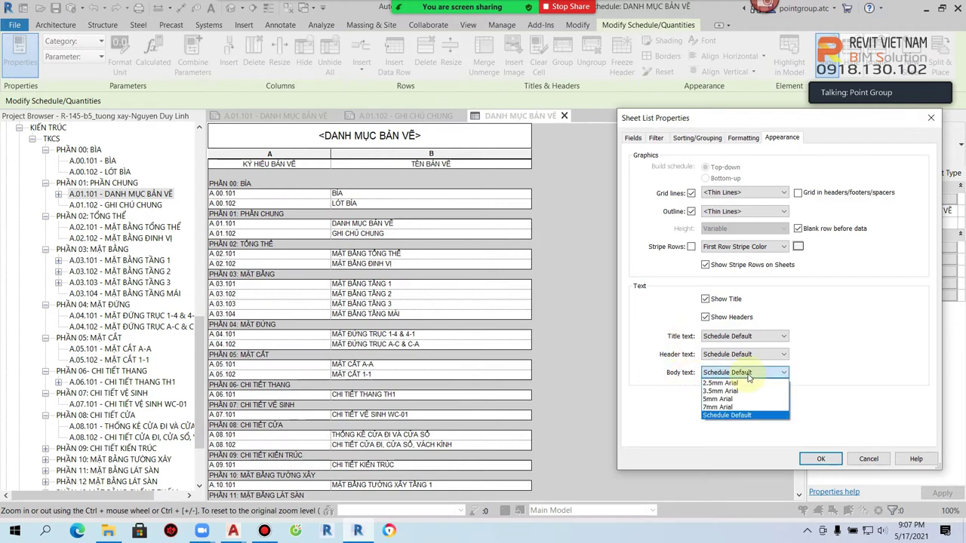
pyautogui.click(748, 375)
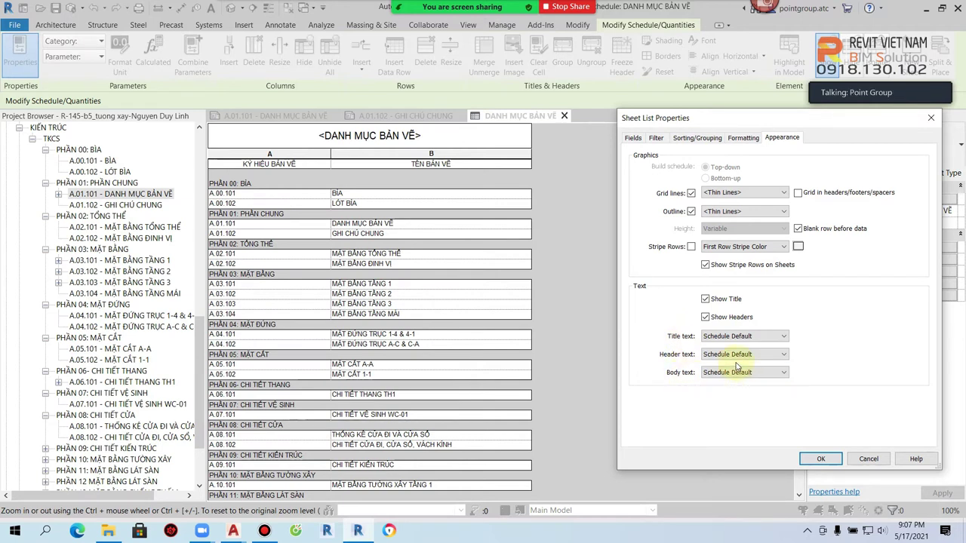
# Set the header text to 2.5mm Arial and apply the appearance change.
pyautogui.click(736, 356)
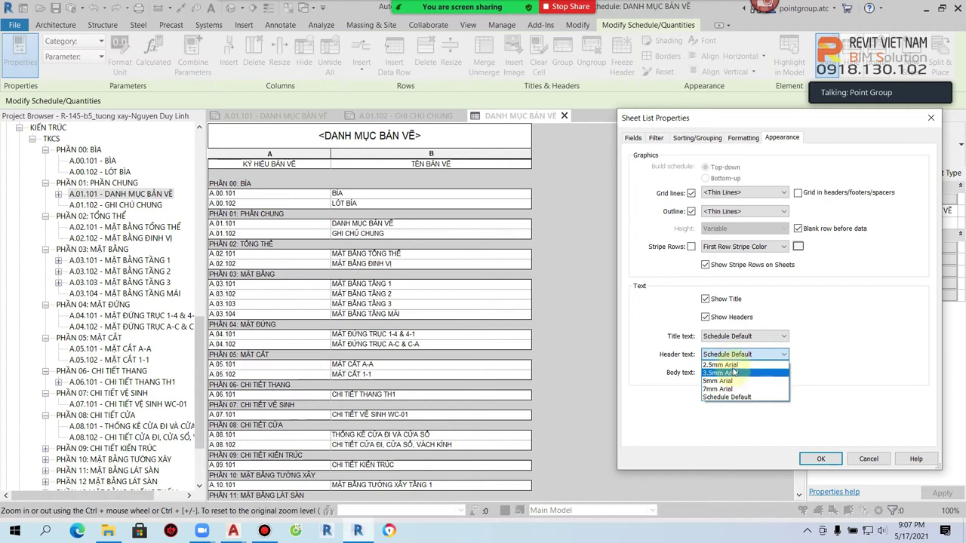
pyautogui.click(728, 365)
pyautogui.click(749, 374)
pyautogui.click(749, 374)
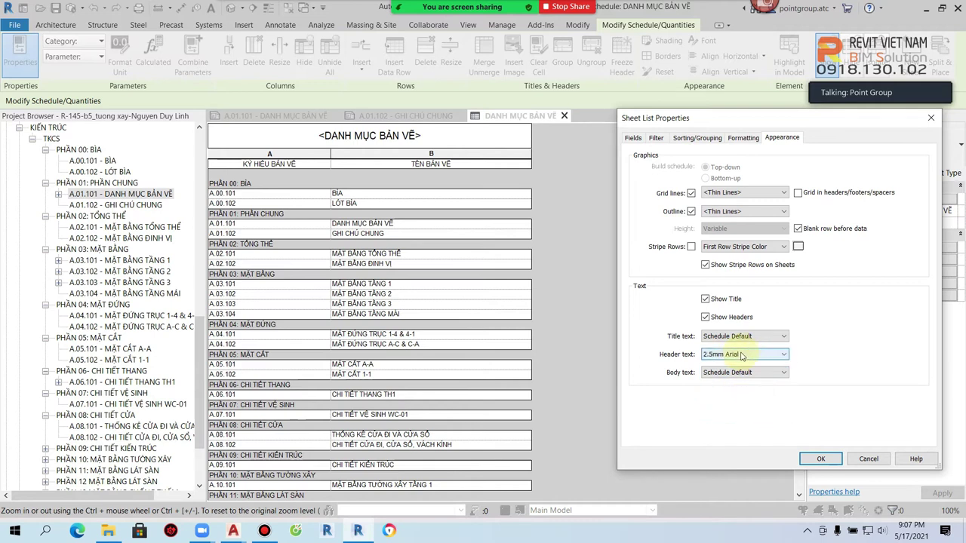
pyautogui.click(744, 337)
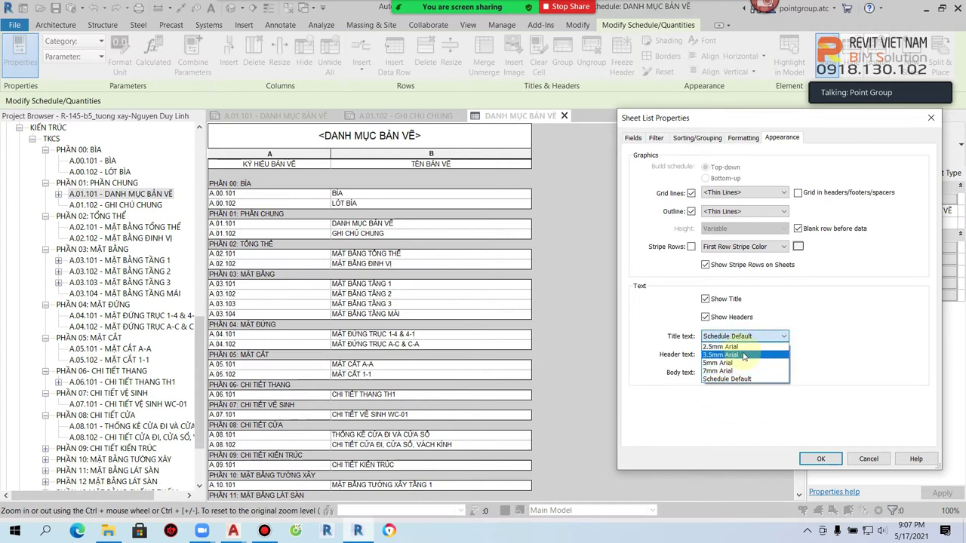
pyautogui.click(744, 337)
pyautogui.click(731, 373)
pyautogui.click(736, 374)
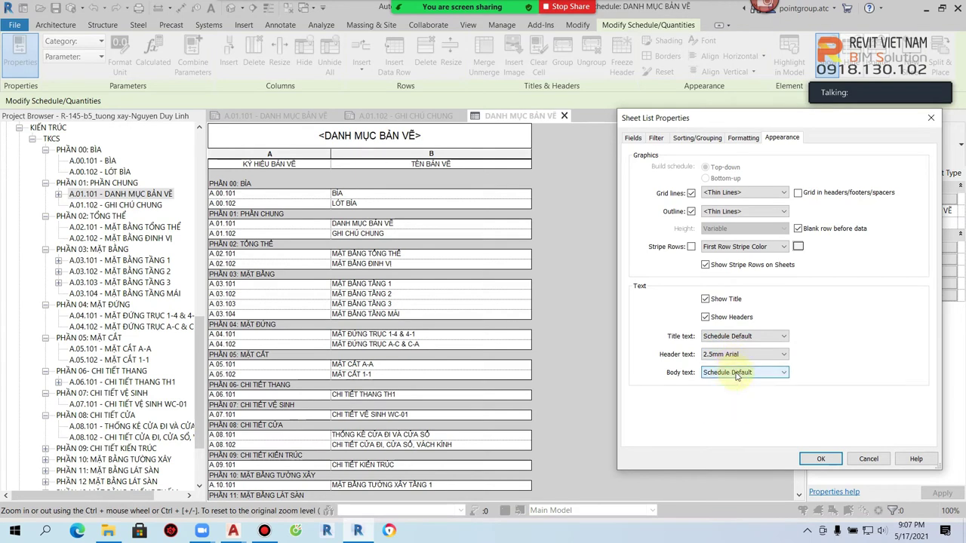
pyautogui.click(821, 459)
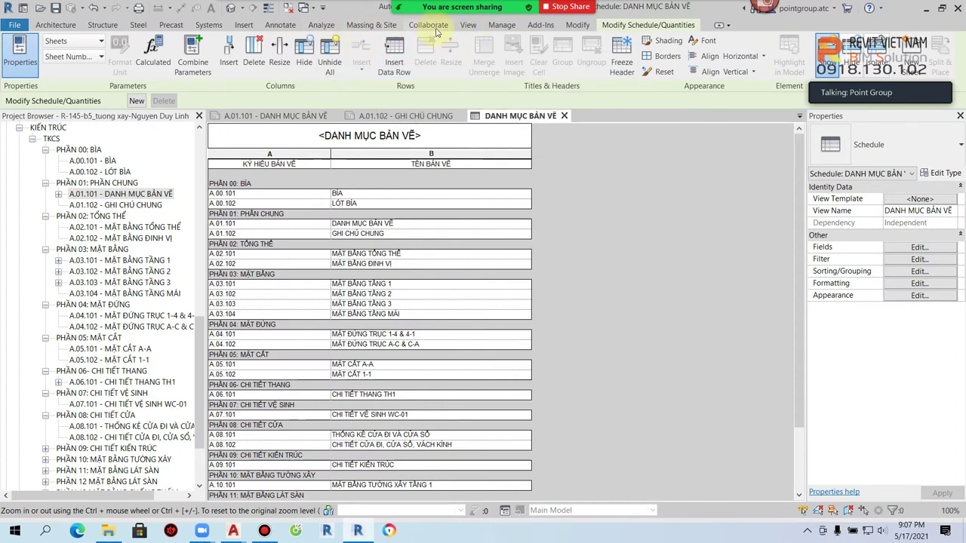
# Close all inactive views and open sheet A.01.101.
pyautogui.click(468, 25)
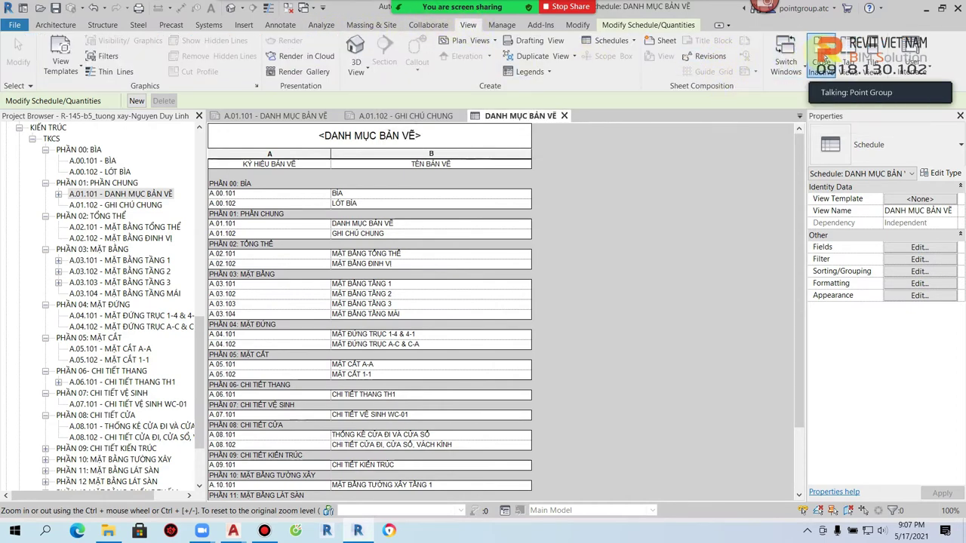
pyautogui.click(824, 59)
pyautogui.click(280, 25)
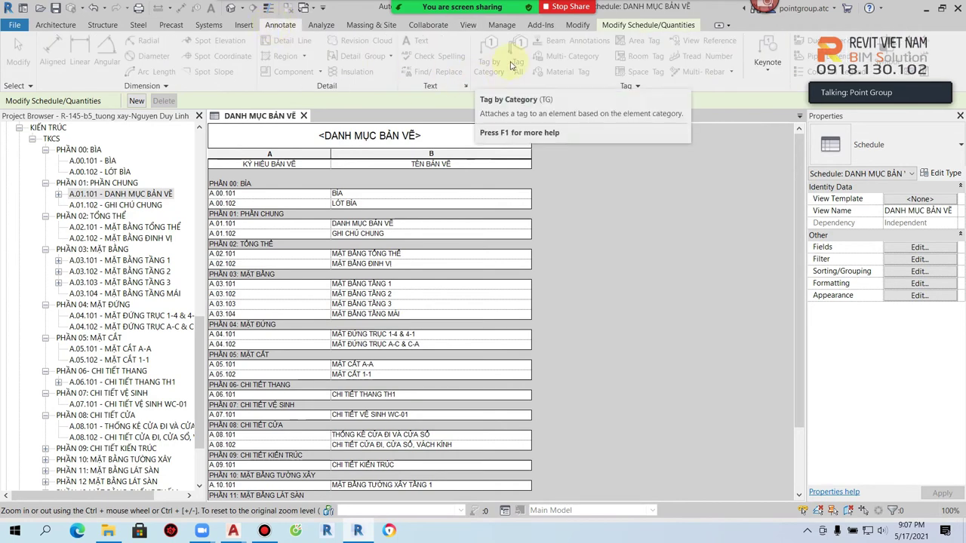
pyautogui.doubleClick(133, 195)
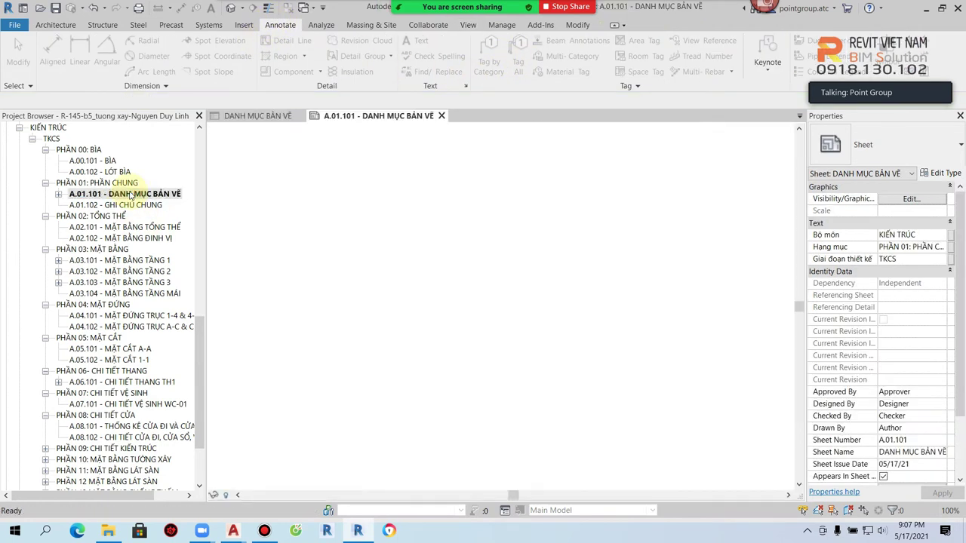
# Duplicate 2.5mm Arial into a 2.0mm Arial text type with 2 mm size and 0.8 width factor.
pyautogui.click(414, 41)
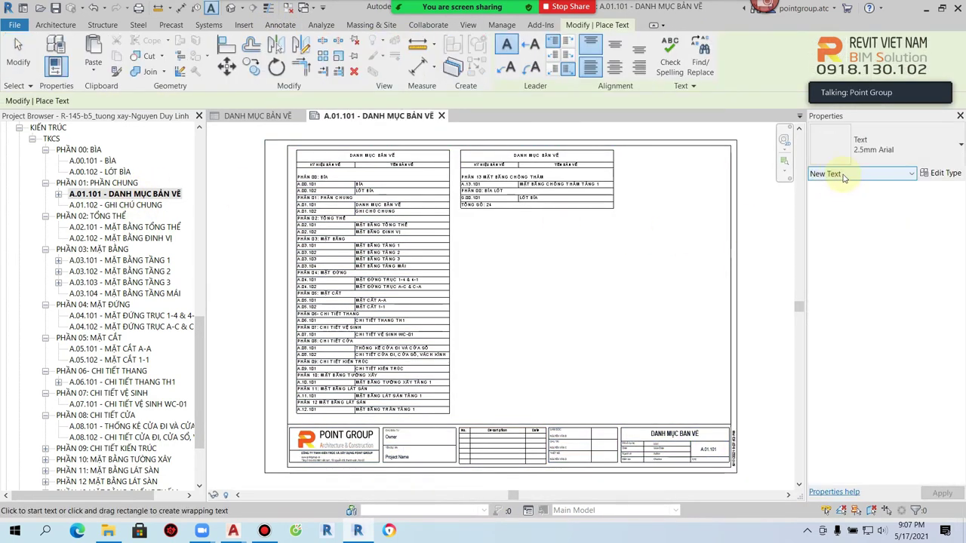
pyautogui.click(935, 173)
pyautogui.click(464, 100)
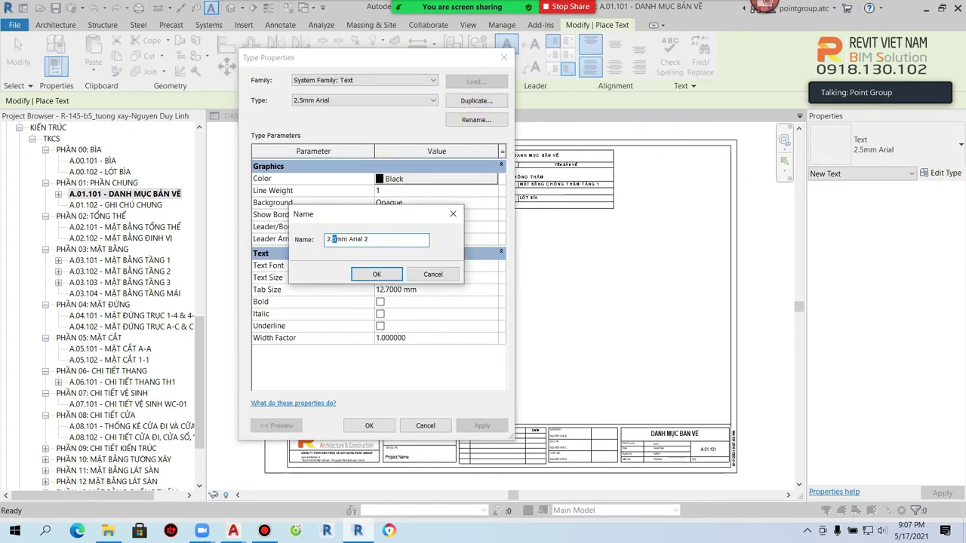
pyautogui.click(377, 274)
pyautogui.click(443, 277)
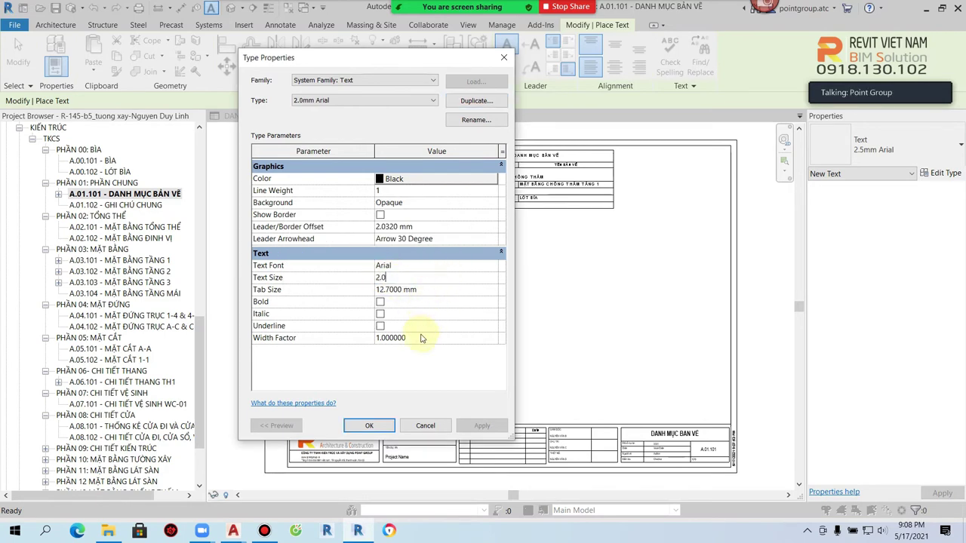
pyautogui.click(366, 427)
pyautogui.press('Escape')
pyautogui.click(435, 285)
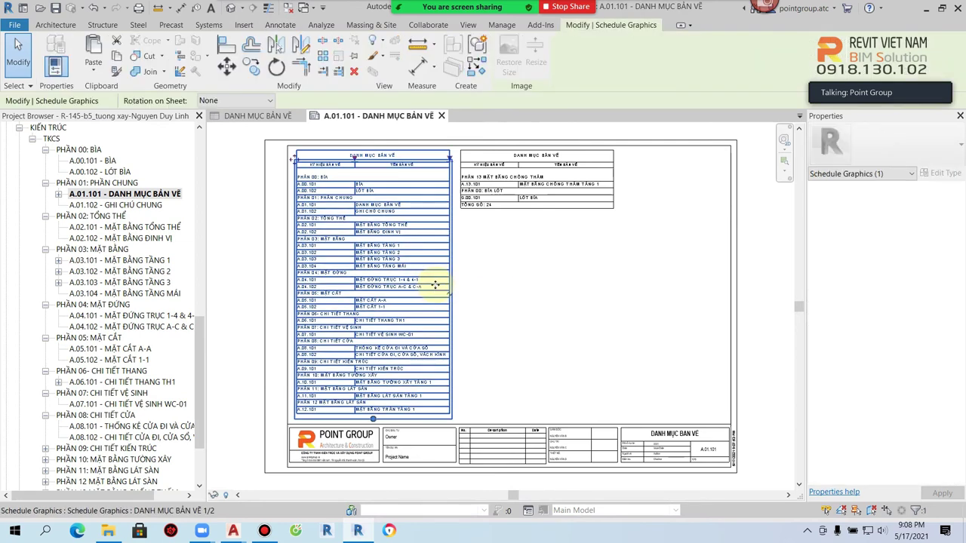
# Open the DANH MỤC BẢN VẼ schedule and set its title text to 2.0mm Arial.
pyautogui.doubleClick(443, 288)
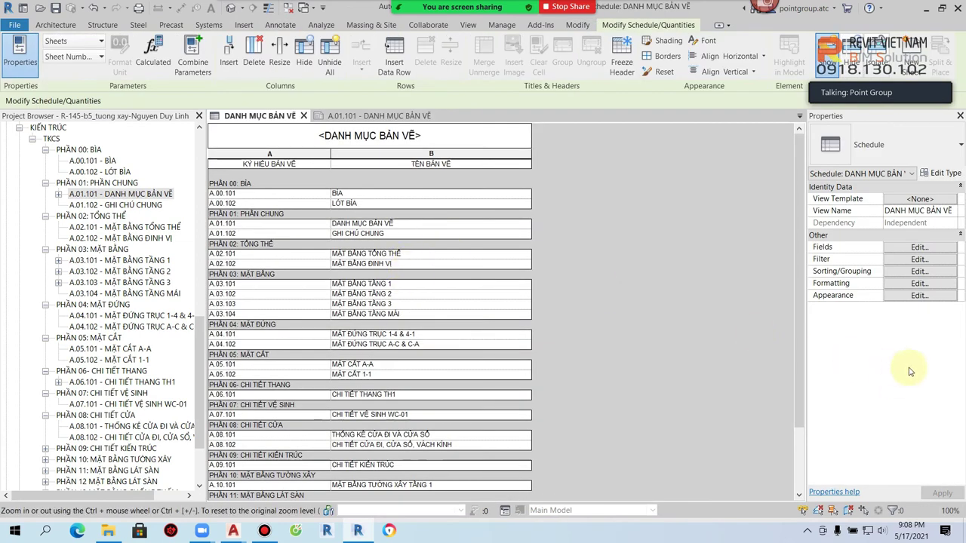
pyautogui.click(919, 295)
pyautogui.click(744, 336)
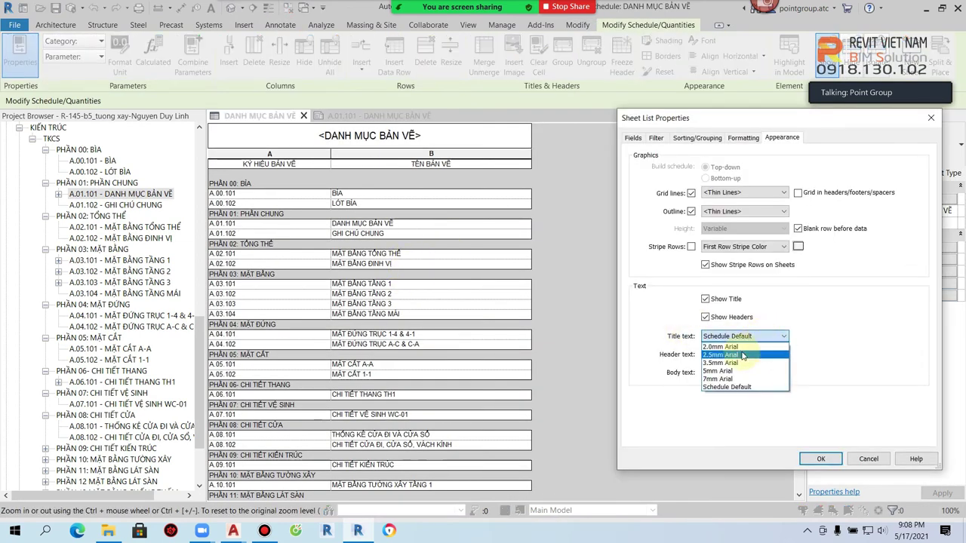
pyautogui.click(724, 347)
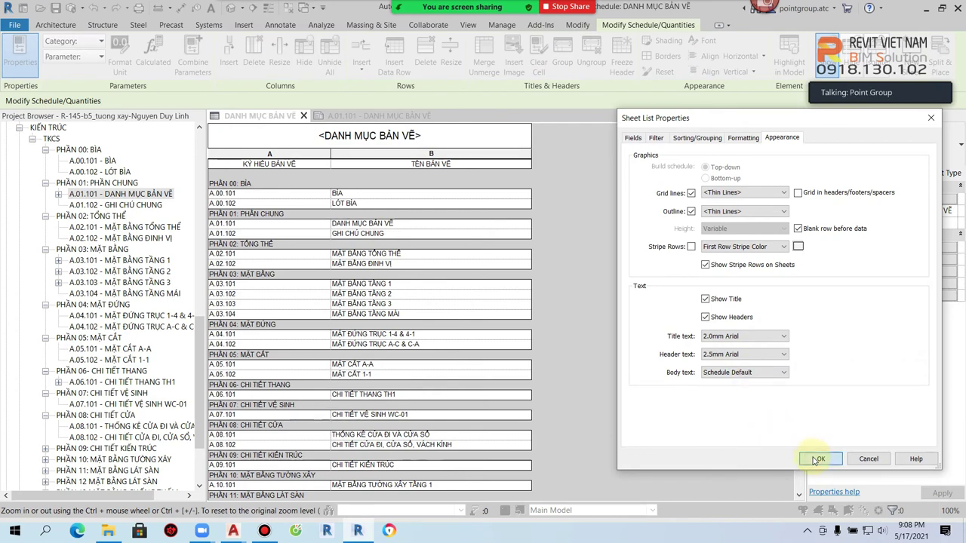
pyautogui.click(818, 459)
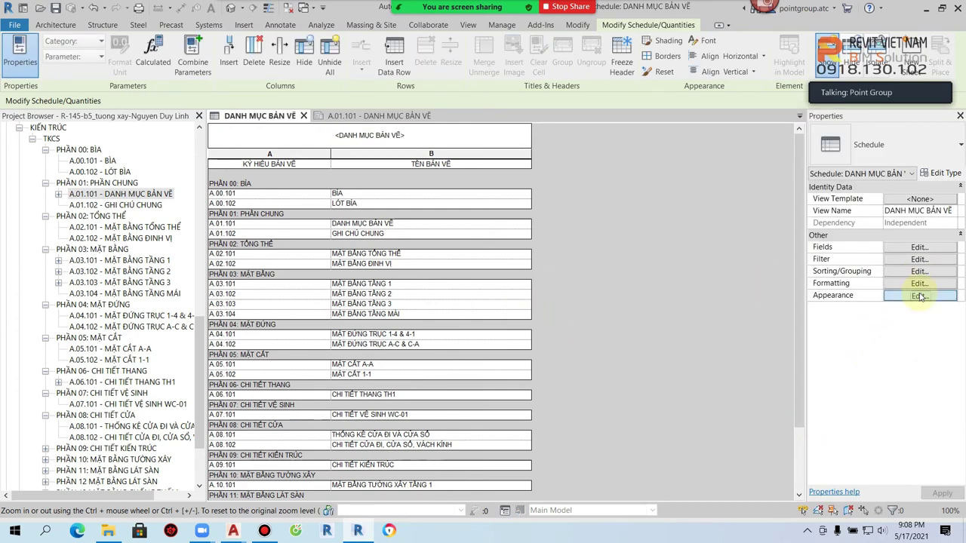
# Change the schedule title text to 3.5mm Arial instead, then return to sheet A.01.101.
pyautogui.click(920, 296)
pyautogui.click(762, 336)
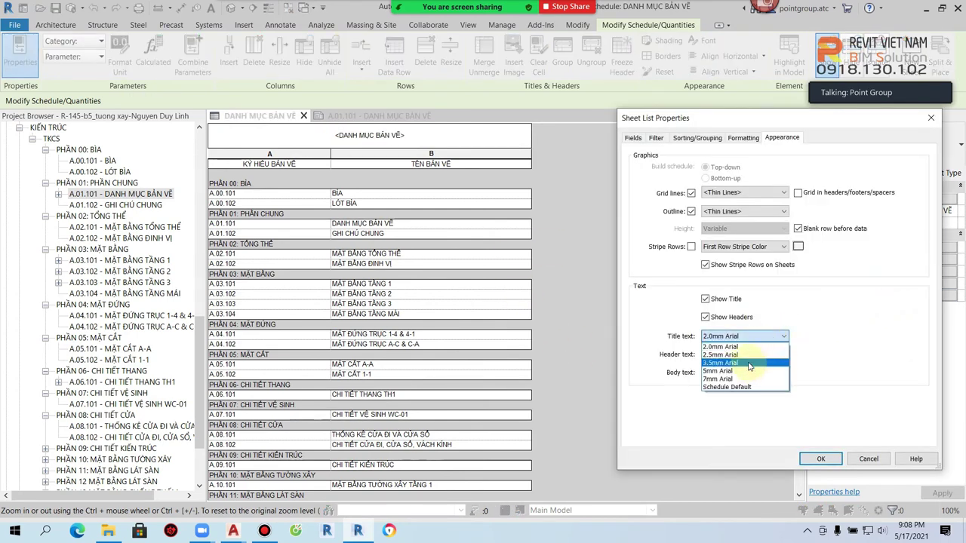
pyautogui.click(750, 367)
pyautogui.click(766, 372)
pyautogui.click(744, 391)
pyautogui.click(815, 459)
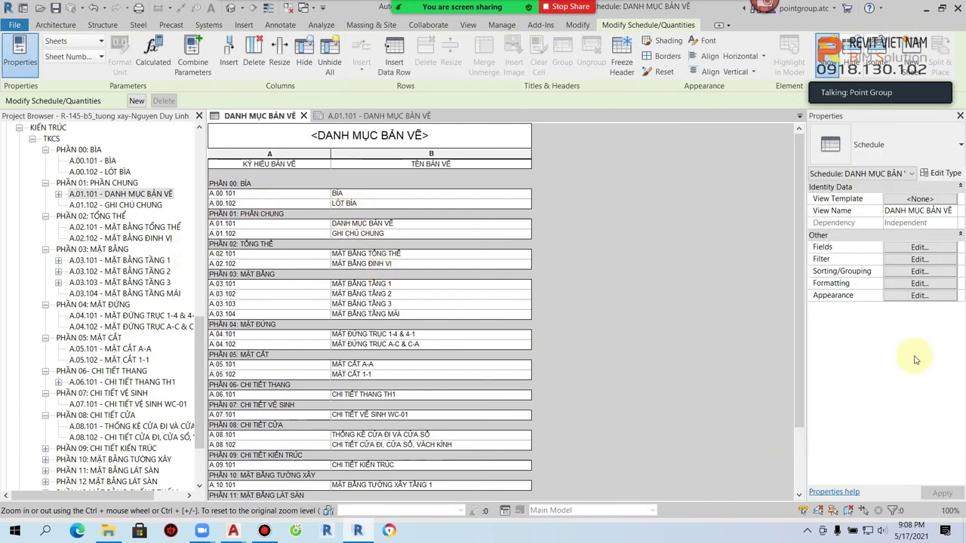
pyautogui.doubleClick(144, 195)
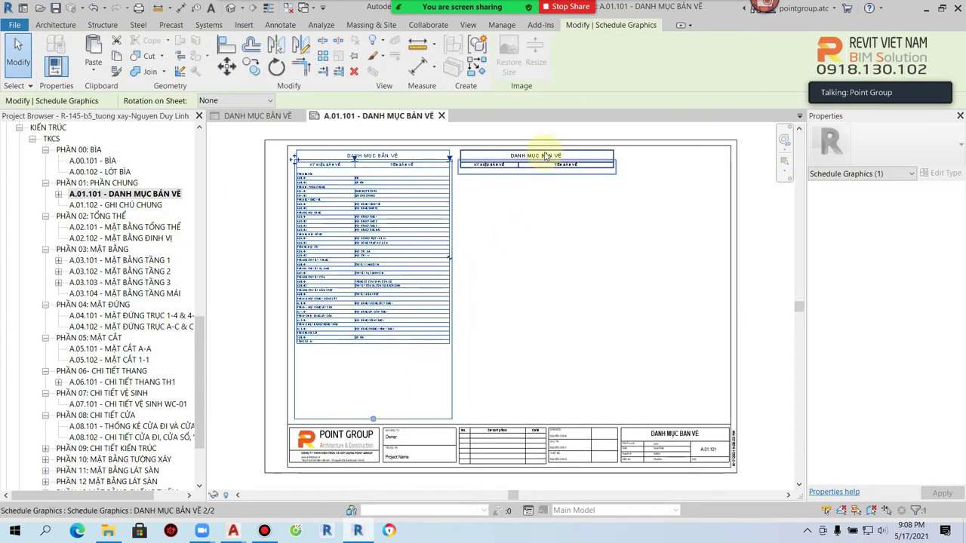
# Drag the second DANH MỤC BẢN VẼ part onto the first to form one column, then zoom to check it.
pyautogui.moveTo(539, 151); pyautogui.dragTo(298, 162)
pyautogui.scroll(5, 345, 256)
pyautogui.scroll(3, 485, 255)
pyautogui.scroll(3, 464, 267)
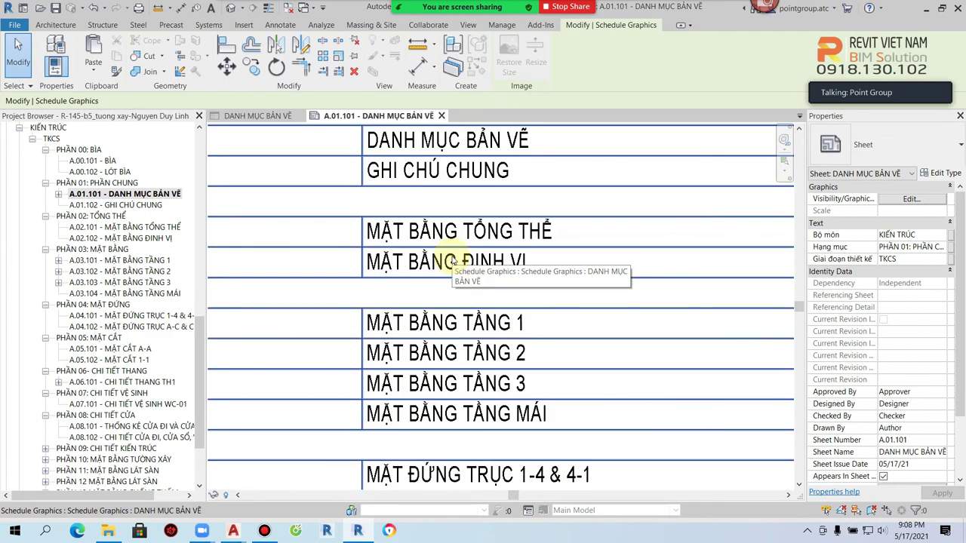
pyautogui.scroll(-3, 453, 260)
pyautogui.scroll(-2, 458, 254)
pyautogui.click(445, 344)
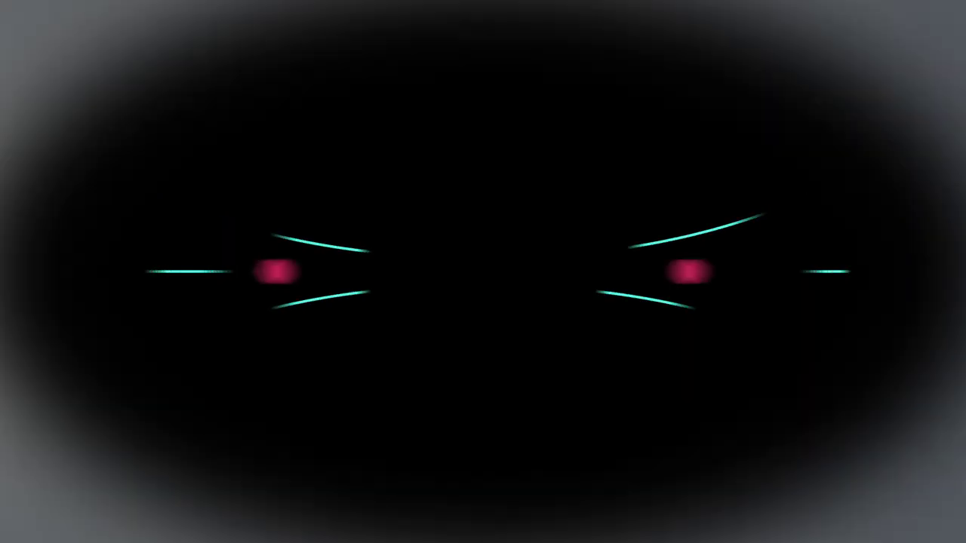